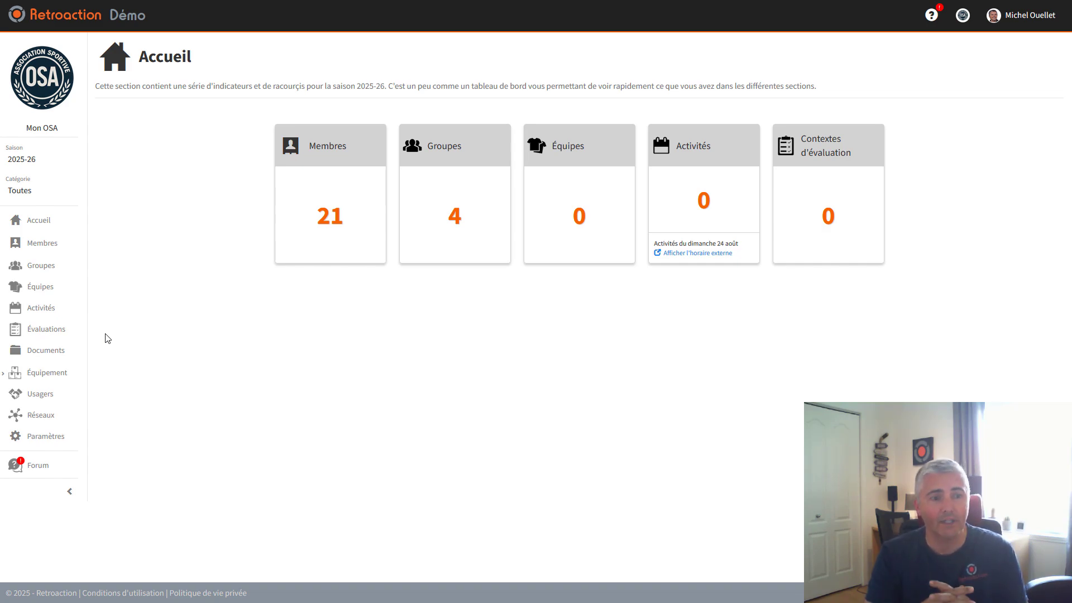
Check the season's groups, and start a new activity in the Activités section with the type Entraînement
click(50, 266)
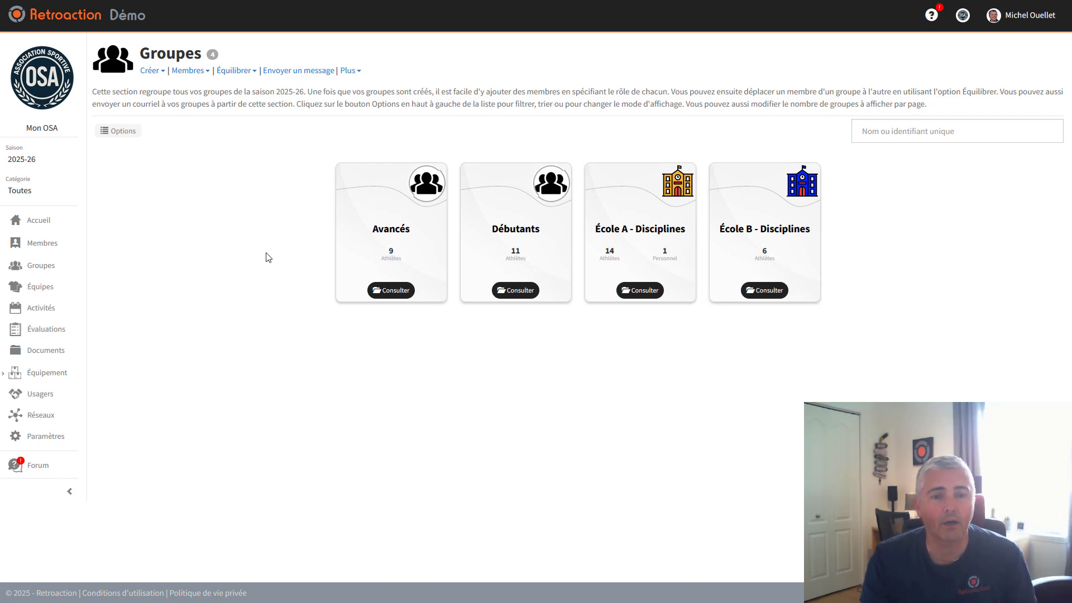
click(45, 316)
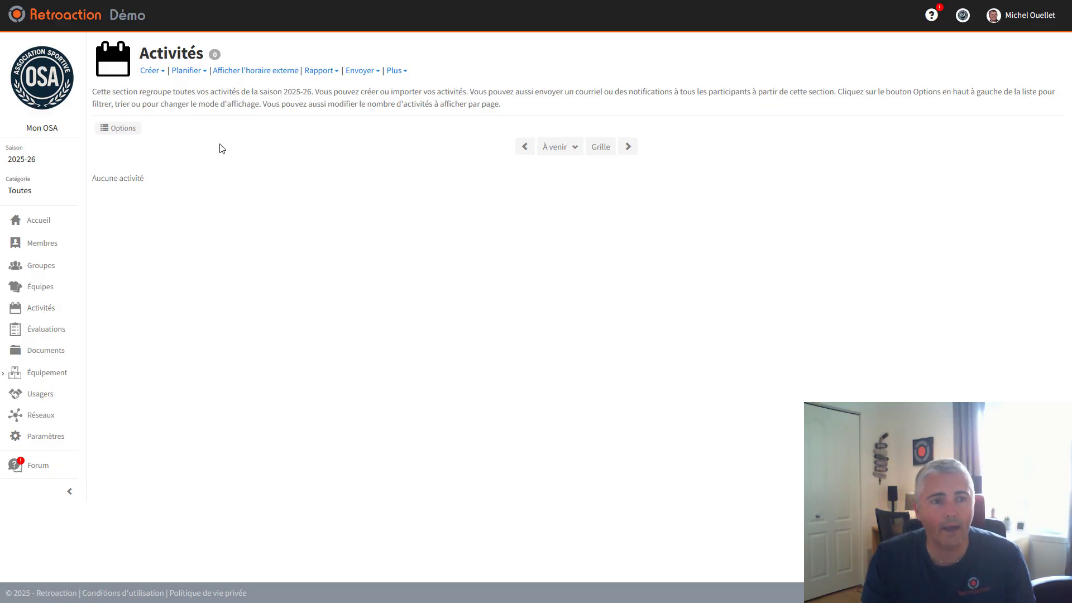
click(149, 71)
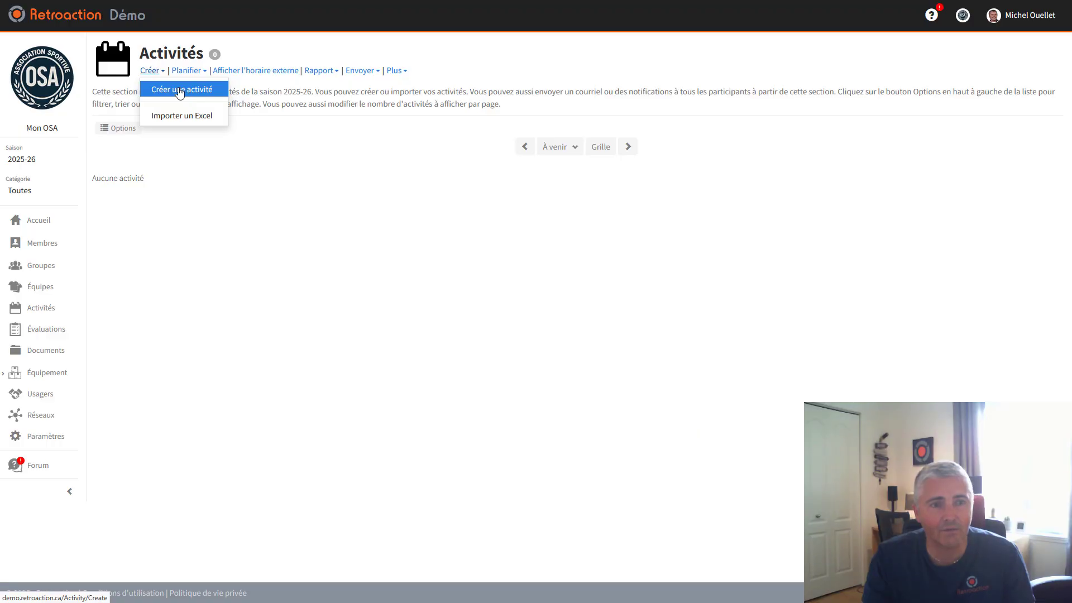
click(330, 258)
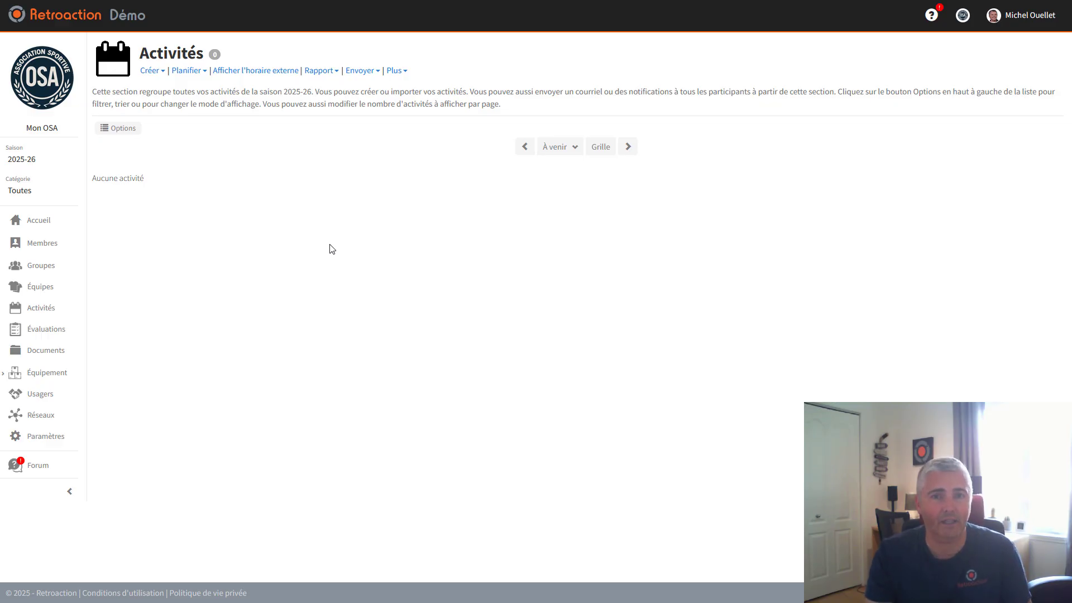
click(150, 72)
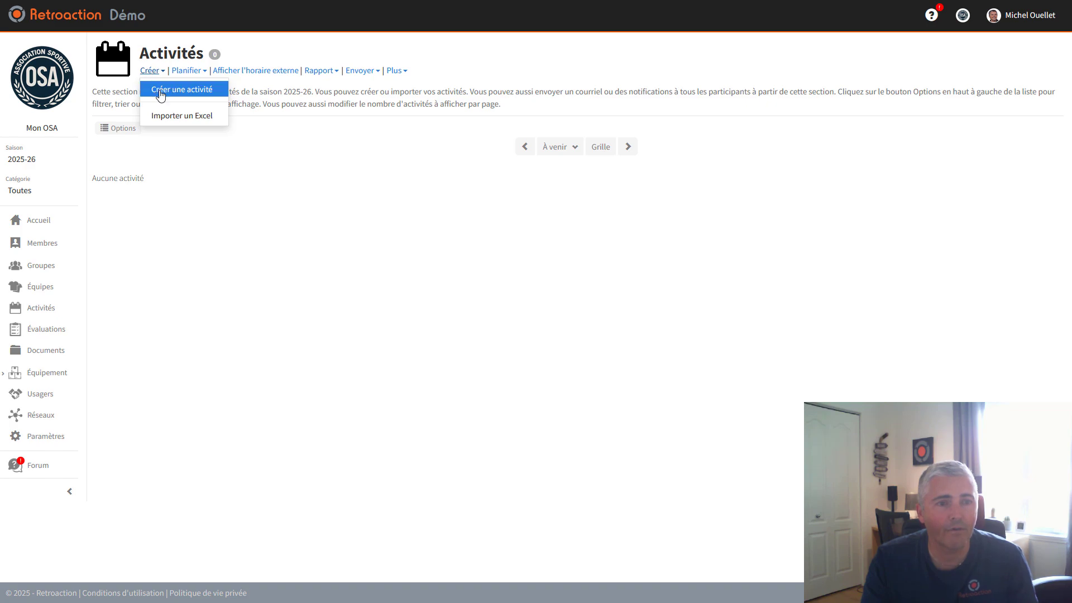
click(160, 91)
click(203, 139)
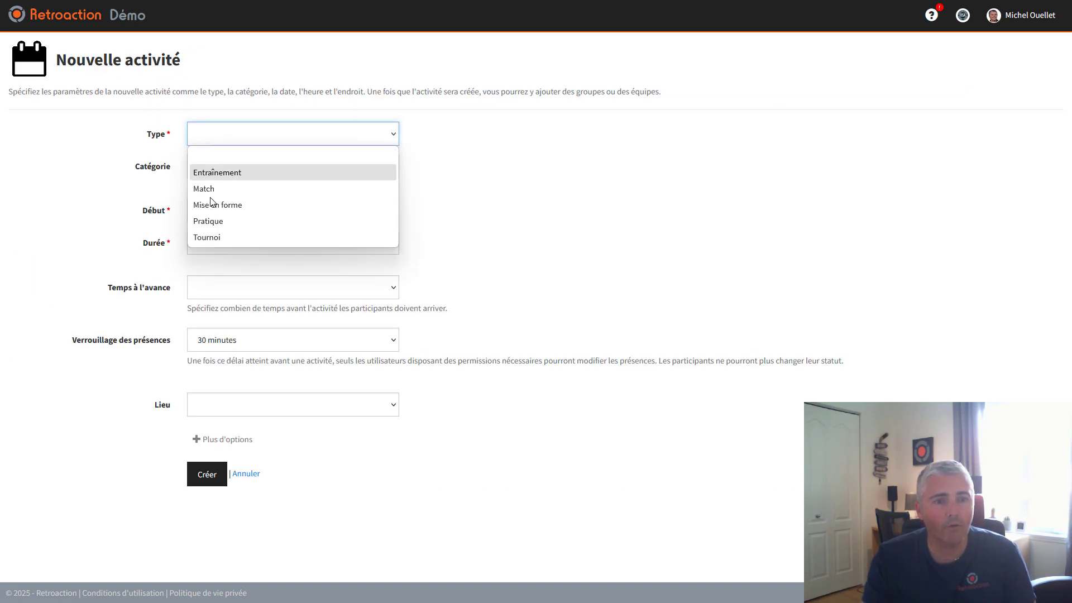
click(216, 172)
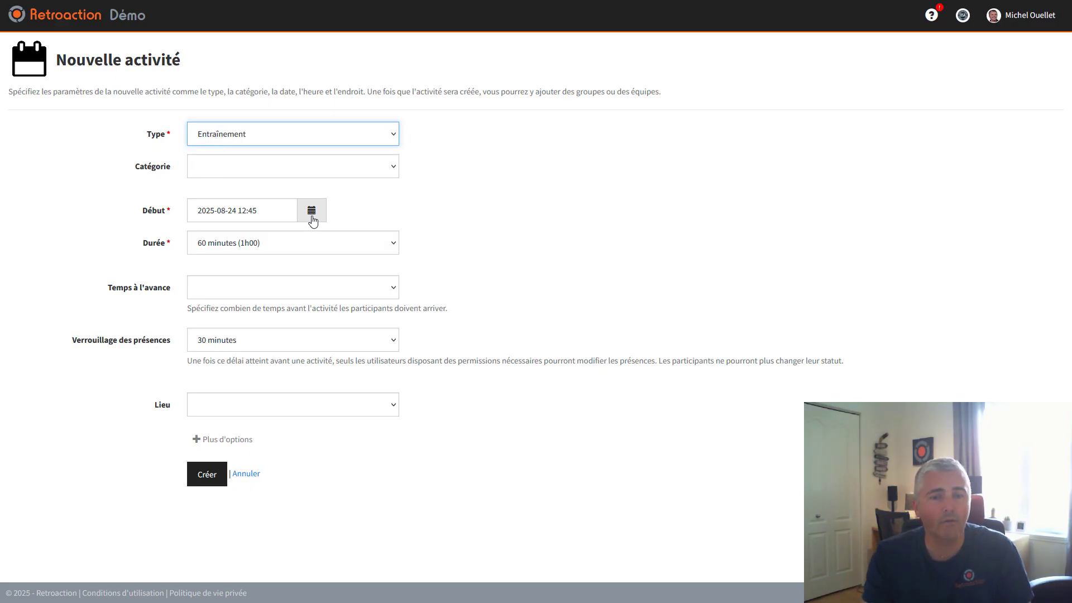
Set the activity's start to 2025-08-25 at 13:30
click(312, 212)
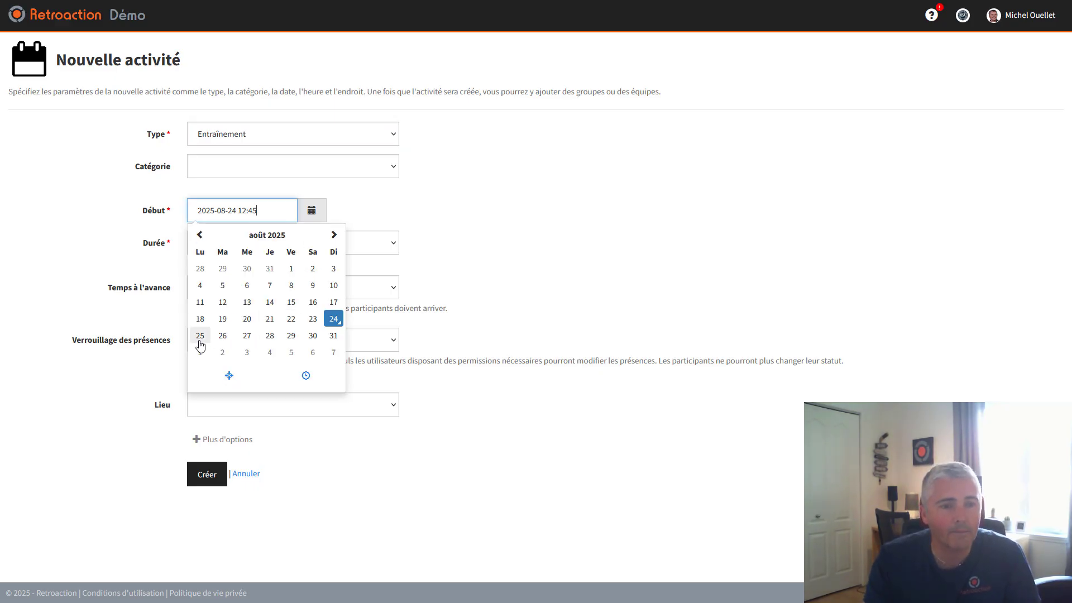
click(201, 339)
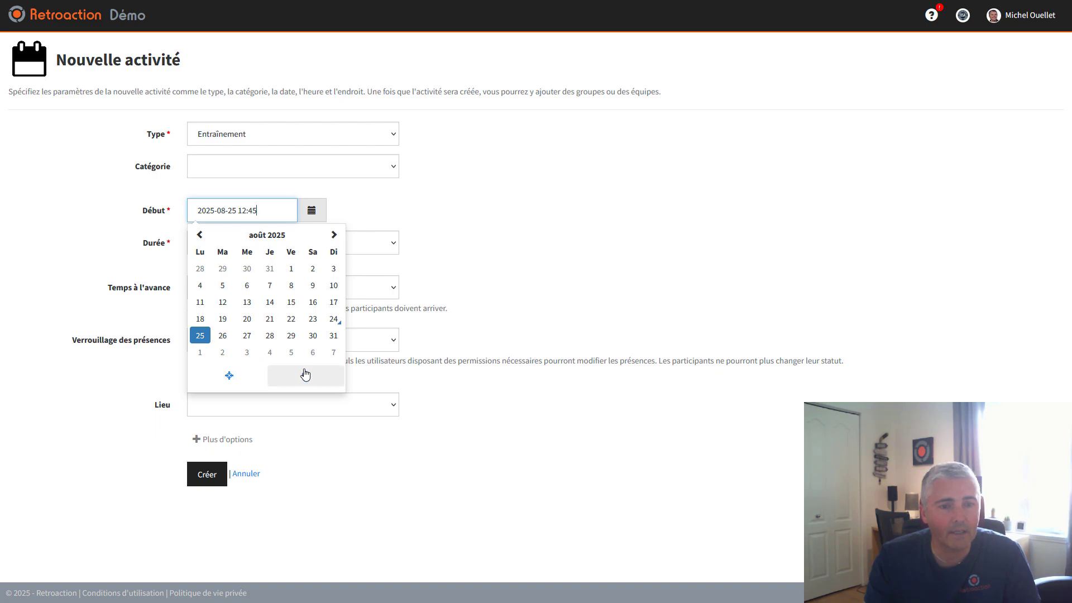
click(306, 375)
click(219, 311)
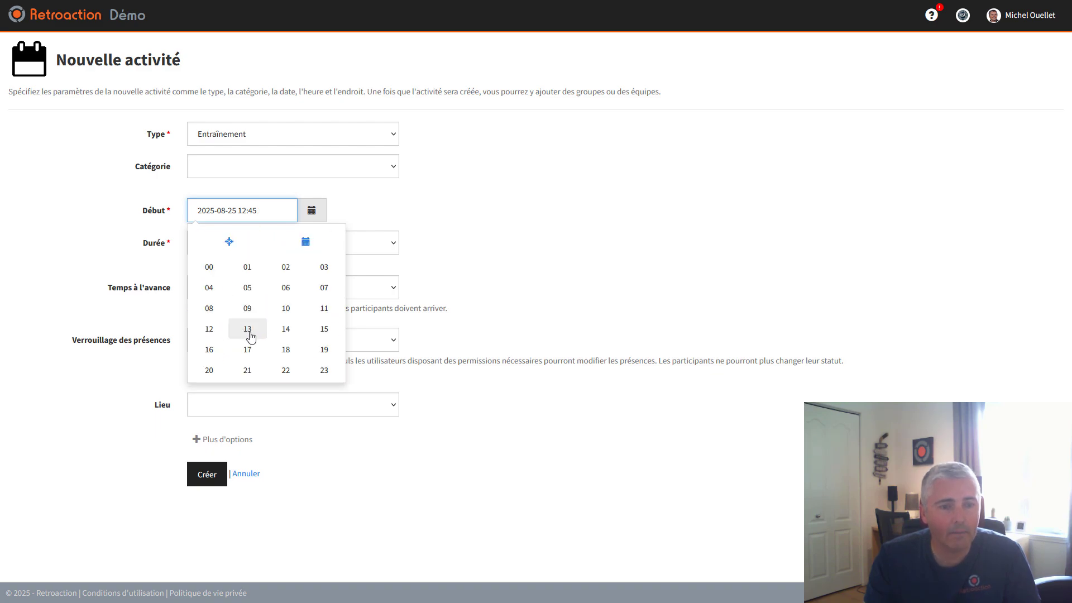
click(247, 330)
click(313, 311)
click(287, 311)
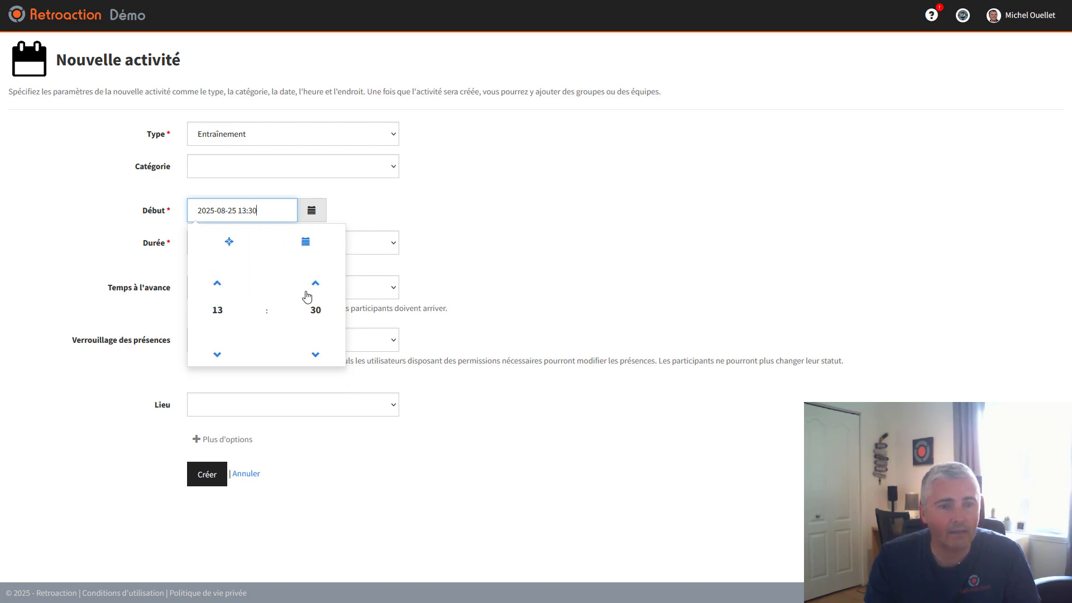
click(430, 278)
Set the activity's duration to 180 minutes (3h00)
click(300, 246)
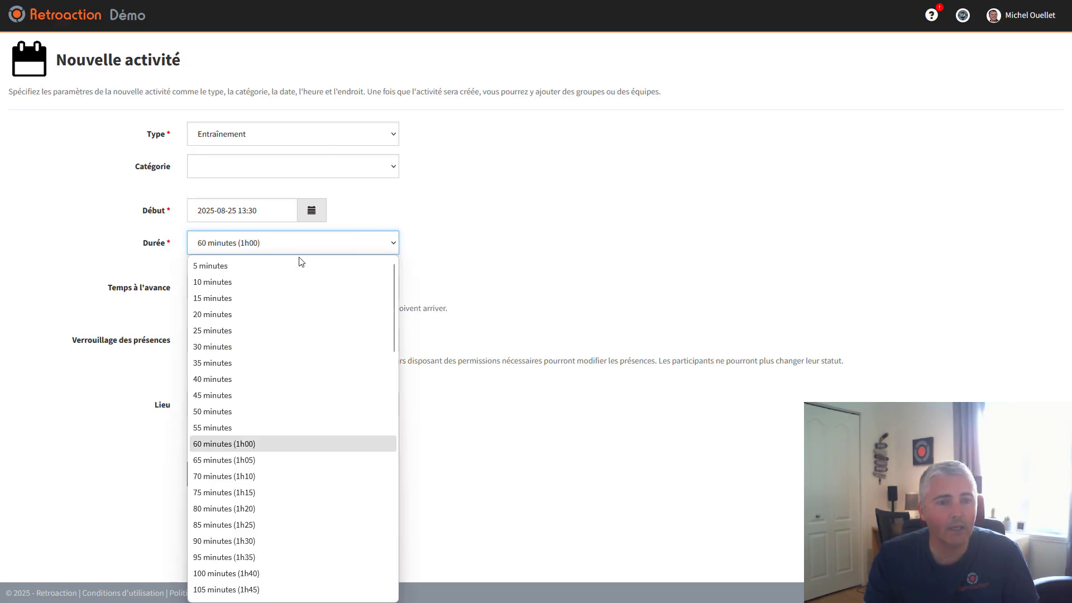
scroll(291, 387, down, 7)
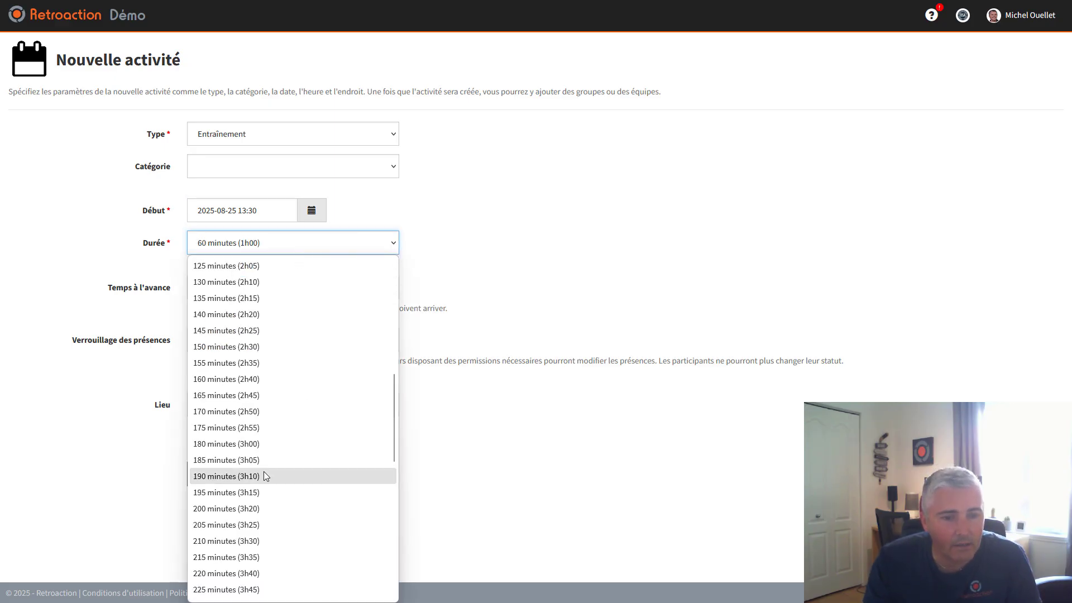
click(244, 449)
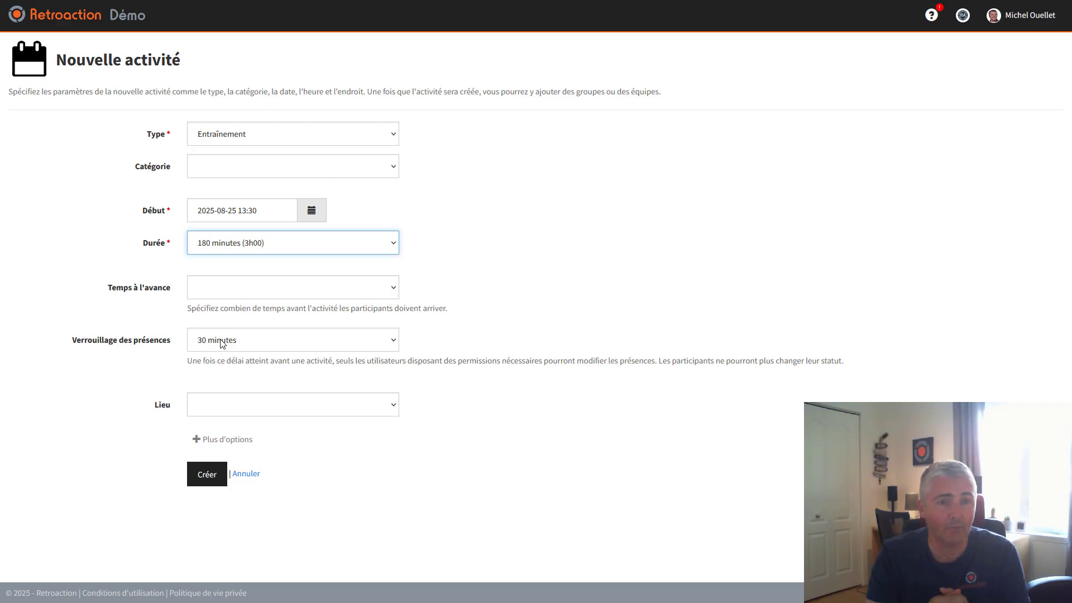
Search all locations for "terrebonne" with the type Patinoire and choose Aréna de Terrebonne as the activity's location
click(218, 406)
click(223, 443)
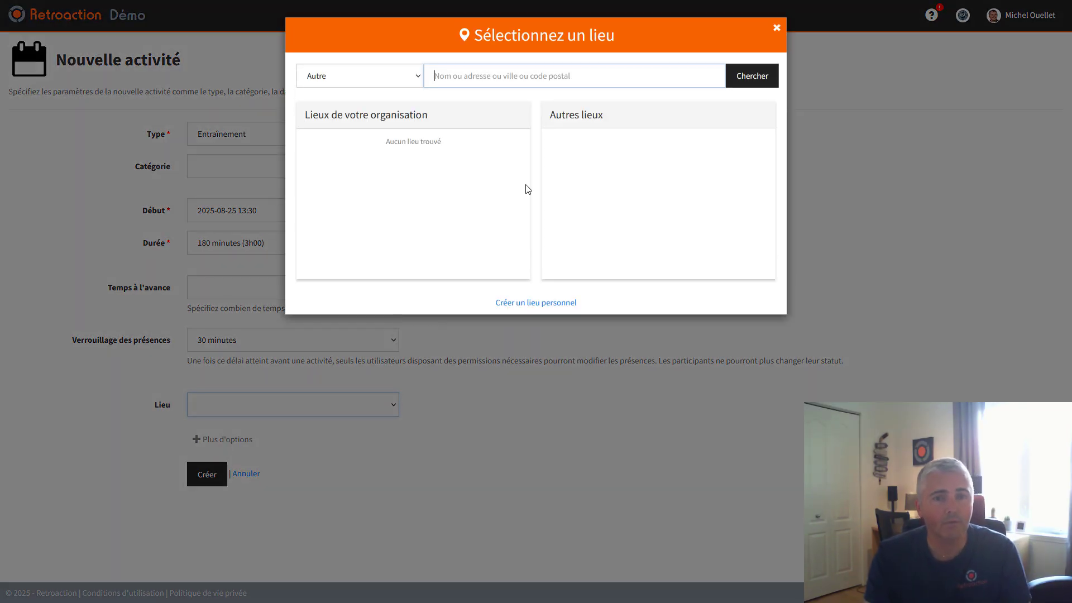
click(559, 81)
text(terrewbo)
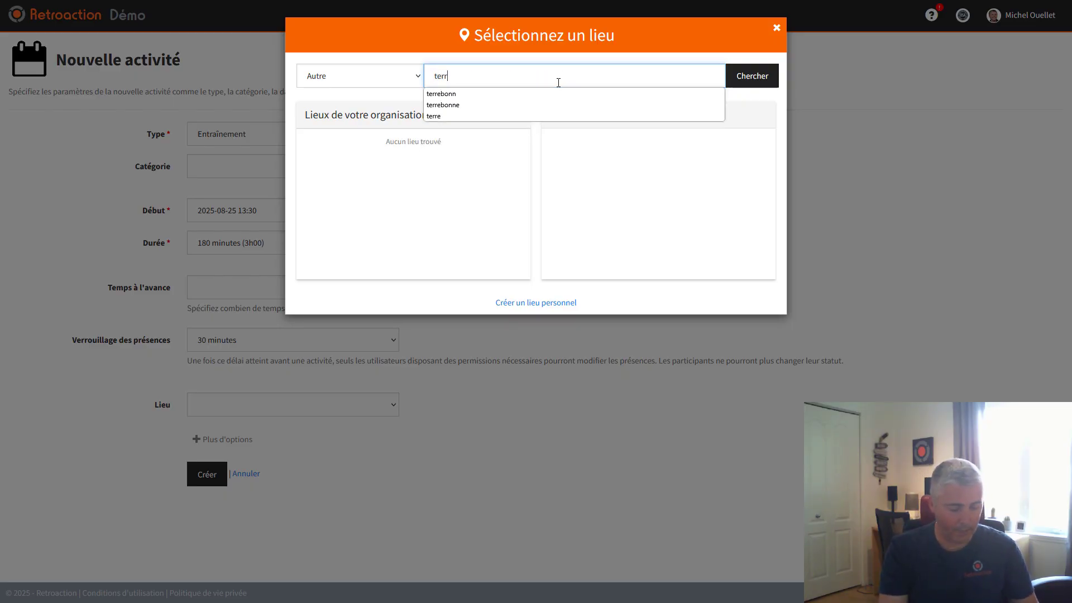
key(BackSpace)
key(BackSpace)
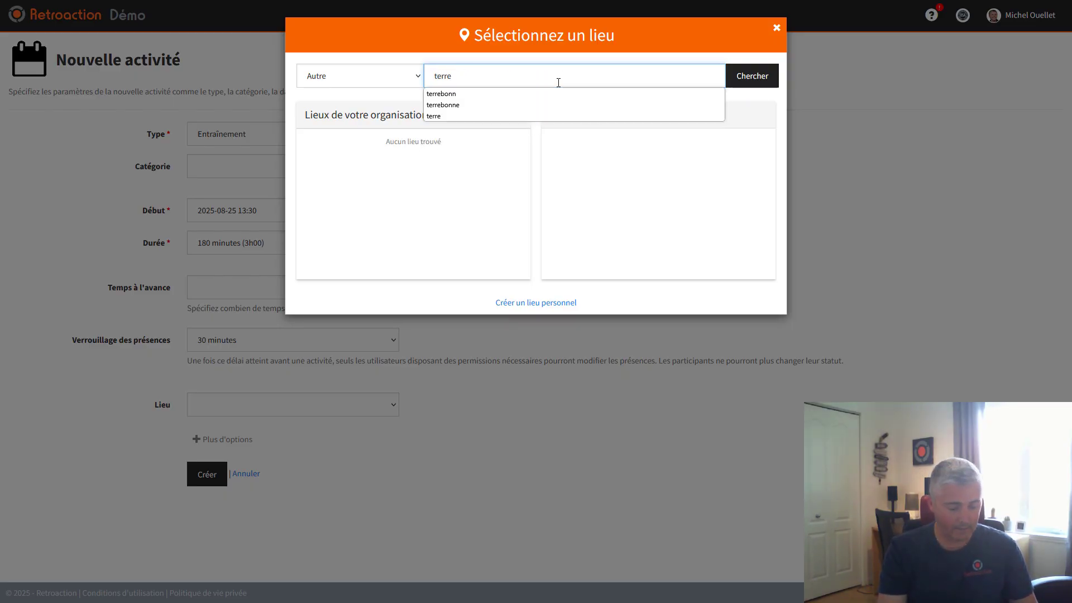
text(bonne)
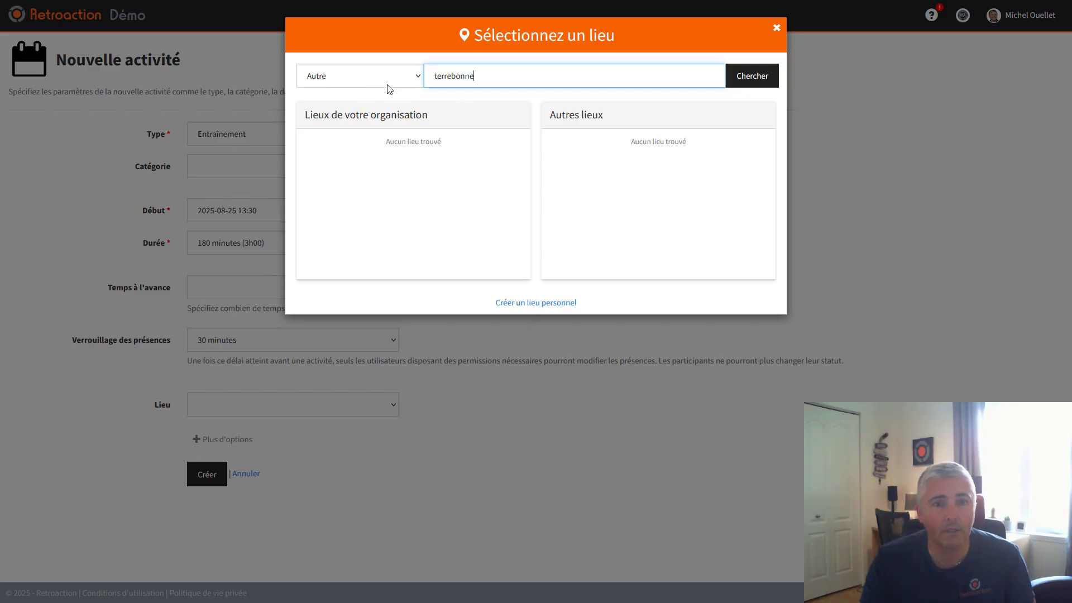
click(417, 81)
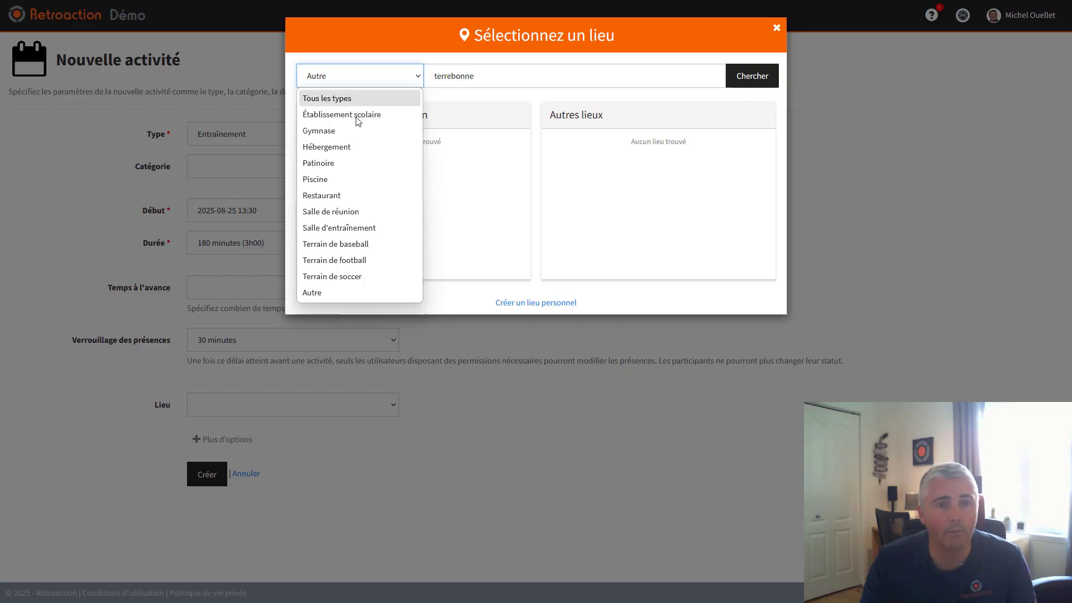
click(335, 168)
click(598, 152)
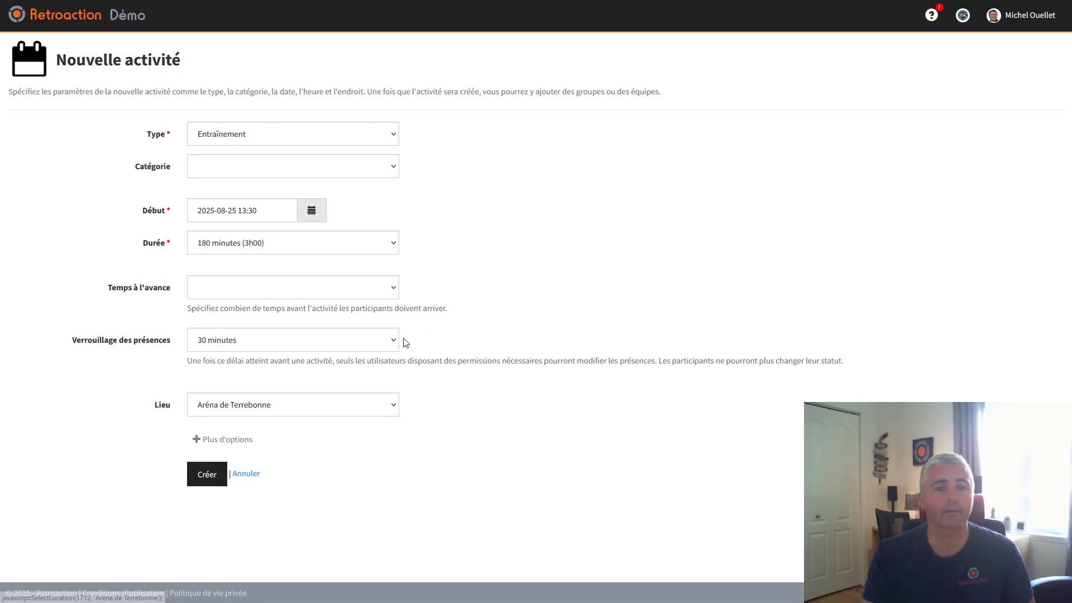
Review the available location choices, keep Aréna de Terrebonne, and create the activity
click(254, 407)
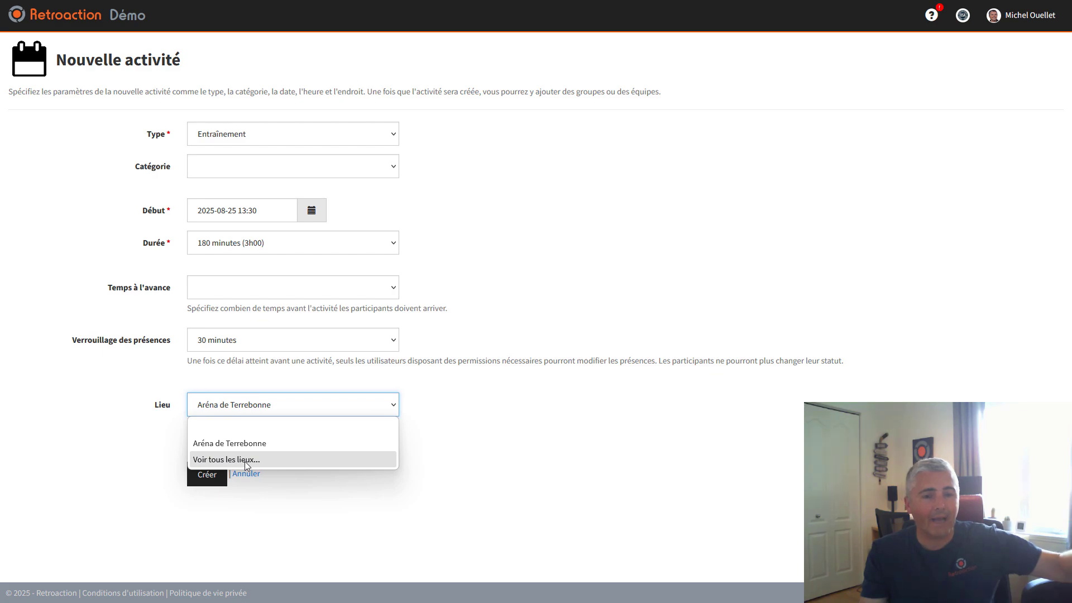
click(435, 418)
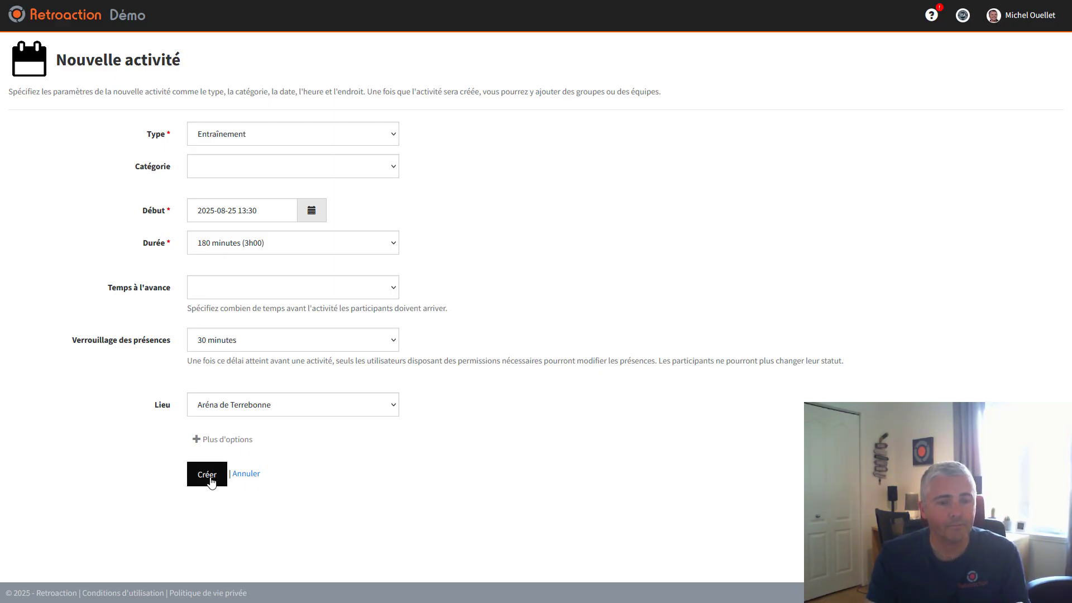
click(211, 481)
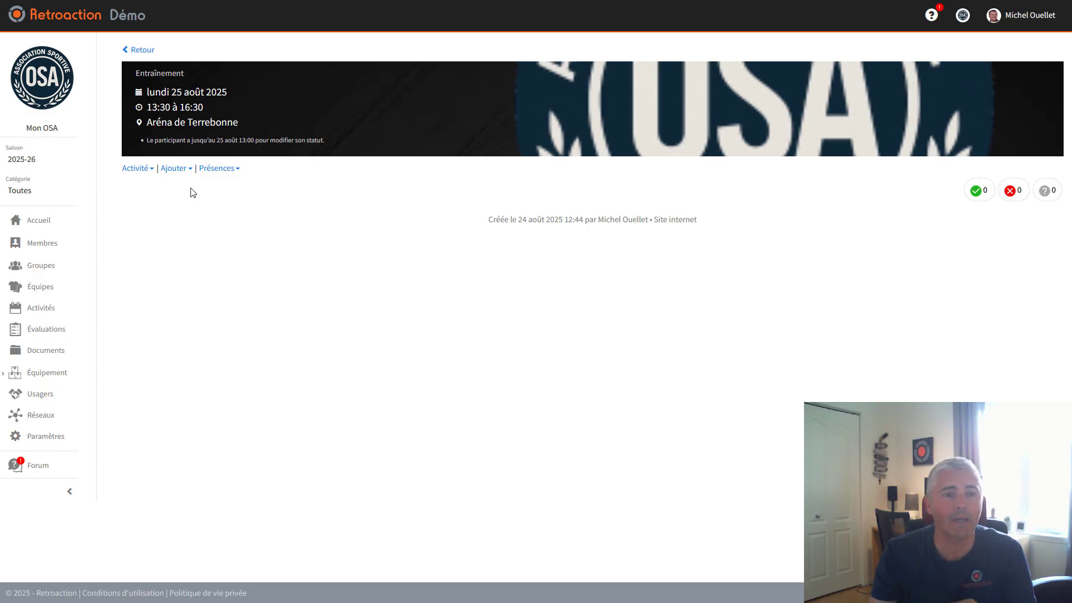
Add the Débutants group to the new training activity
click(173, 168)
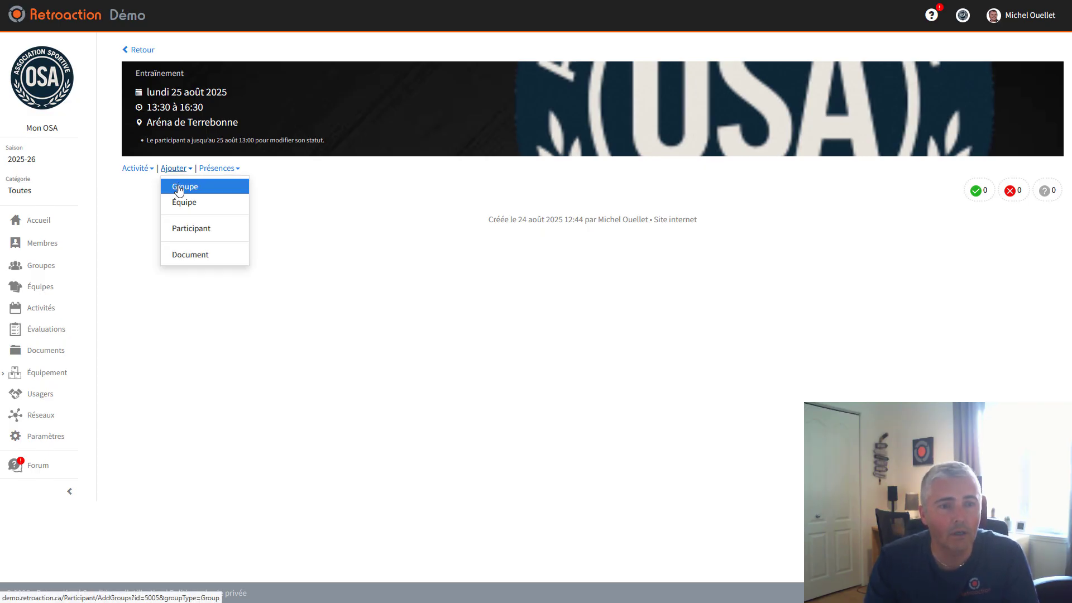
click(179, 191)
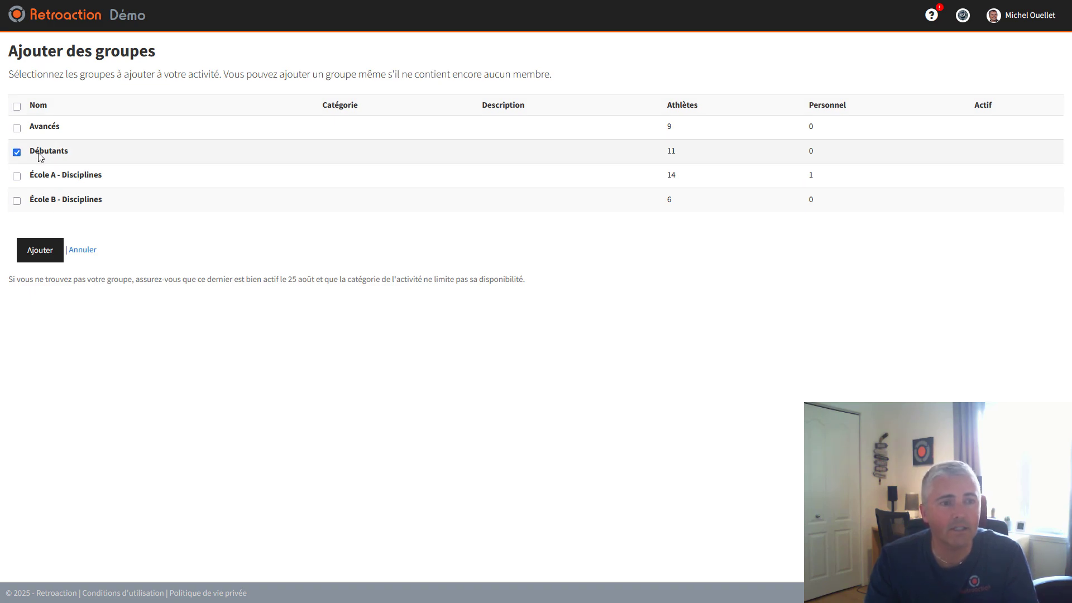
click(53, 253)
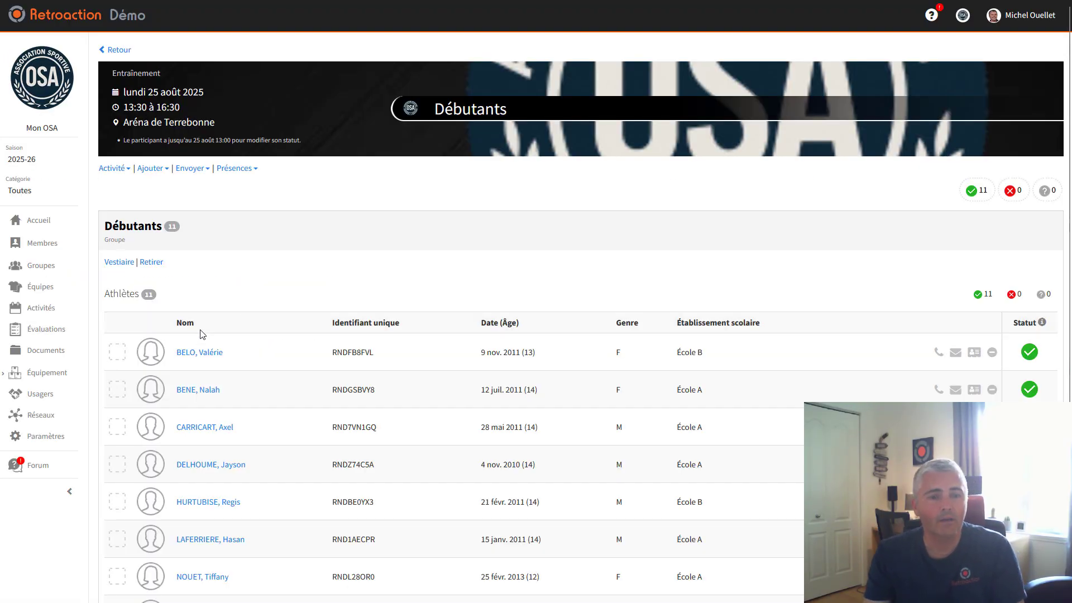
Examine the Débutants athlete list with its attendance statuses and the location given in the activity's header
scroll(212, 329, down, 4)
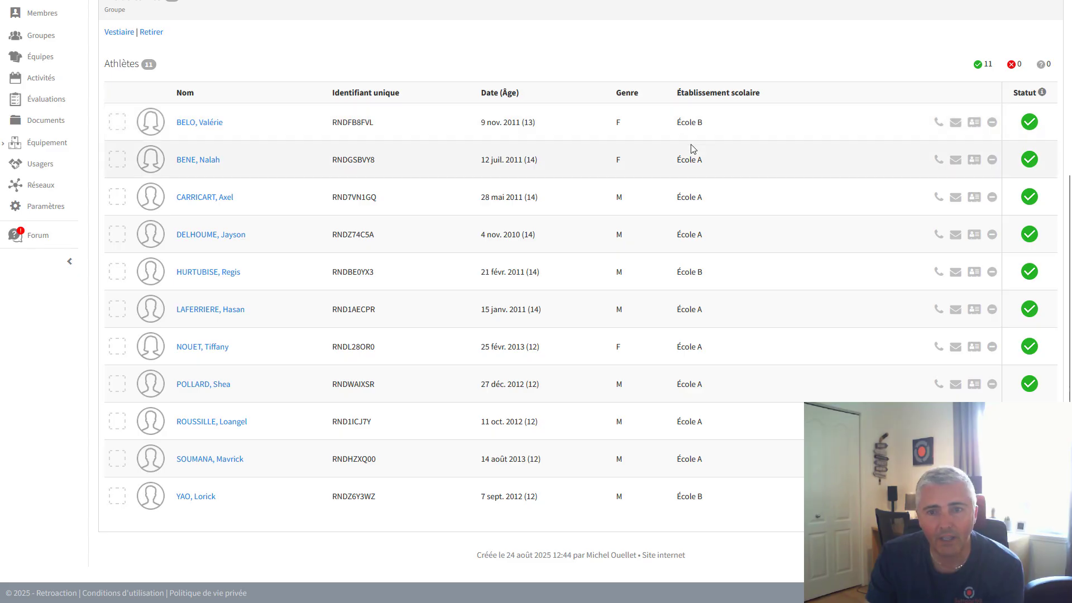
scroll(672, 216, up, 4)
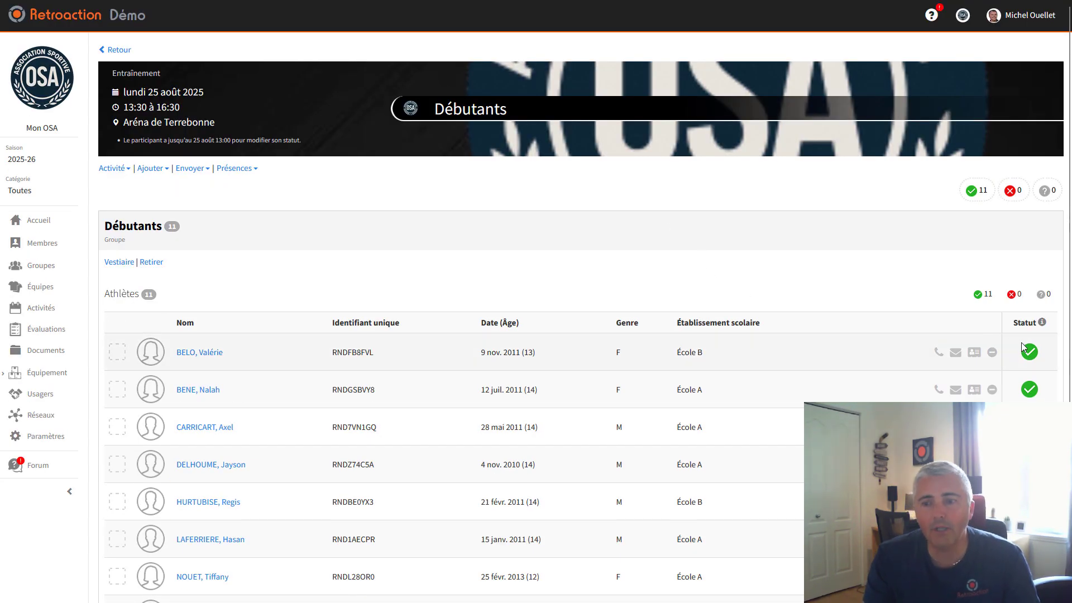
scroll(1028, 355, down, 2)
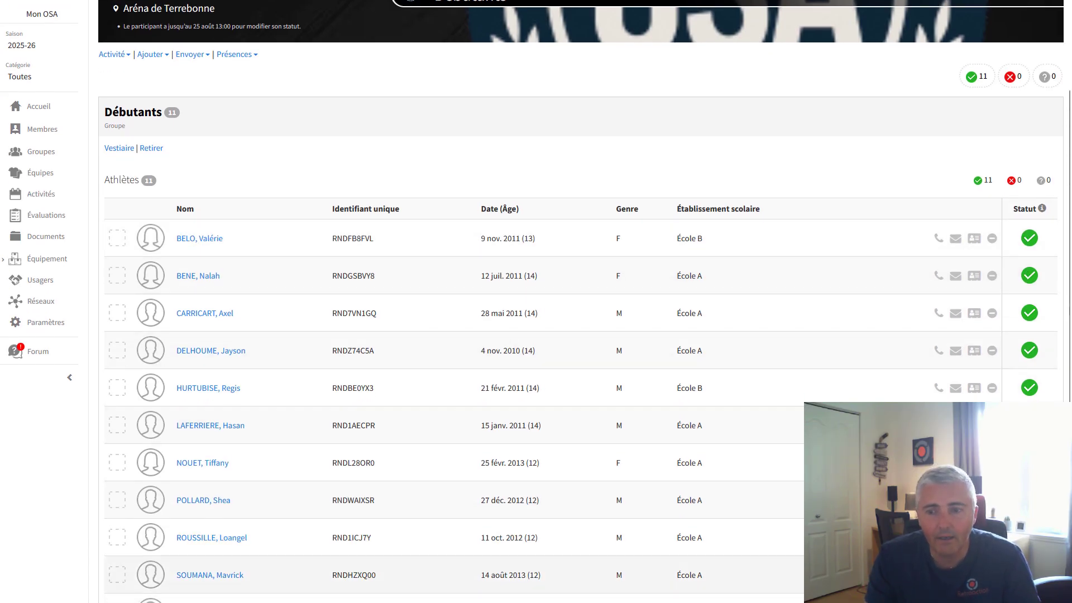
scroll(580, 302, down, 2)
scroll(562, 319, up, 4)
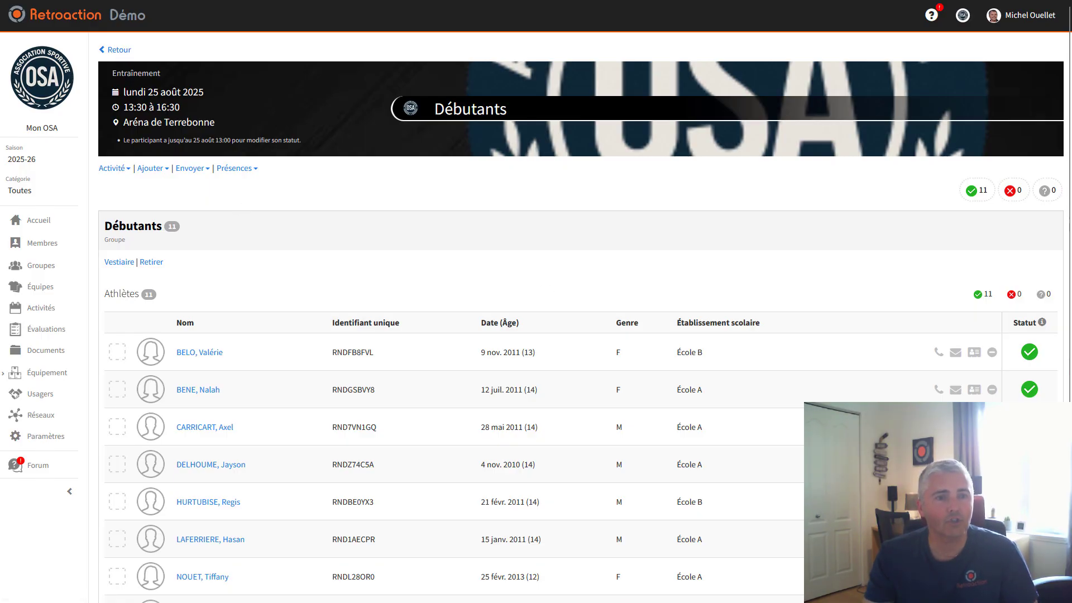
drag(129, 122, 219, 130)
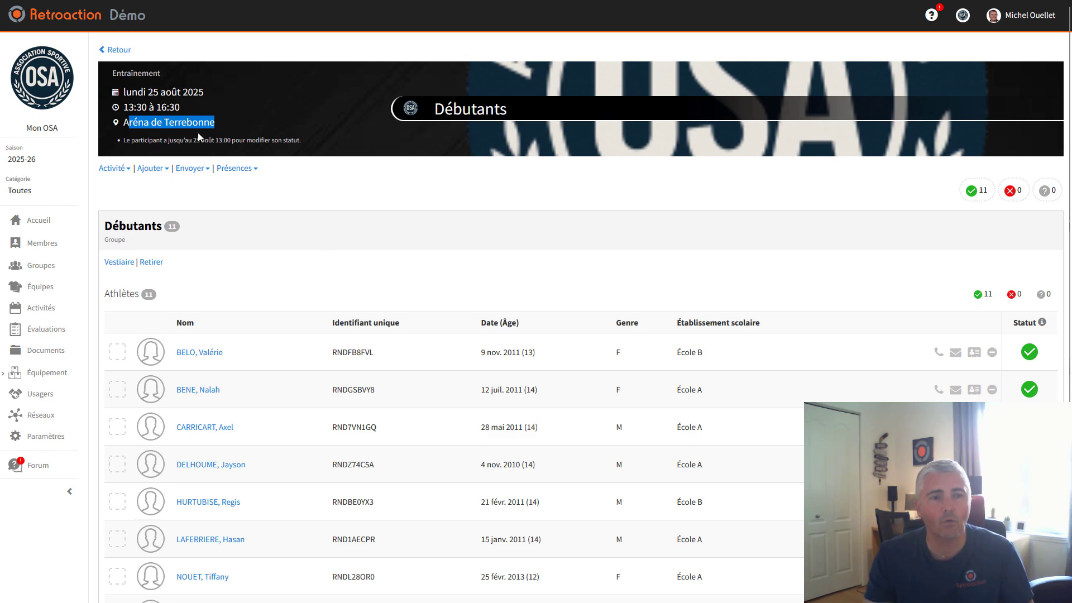
Return to the activities list, reopen the Débutants training of 25 août 2025, and start creating a recurrence from it
click(118, 50)
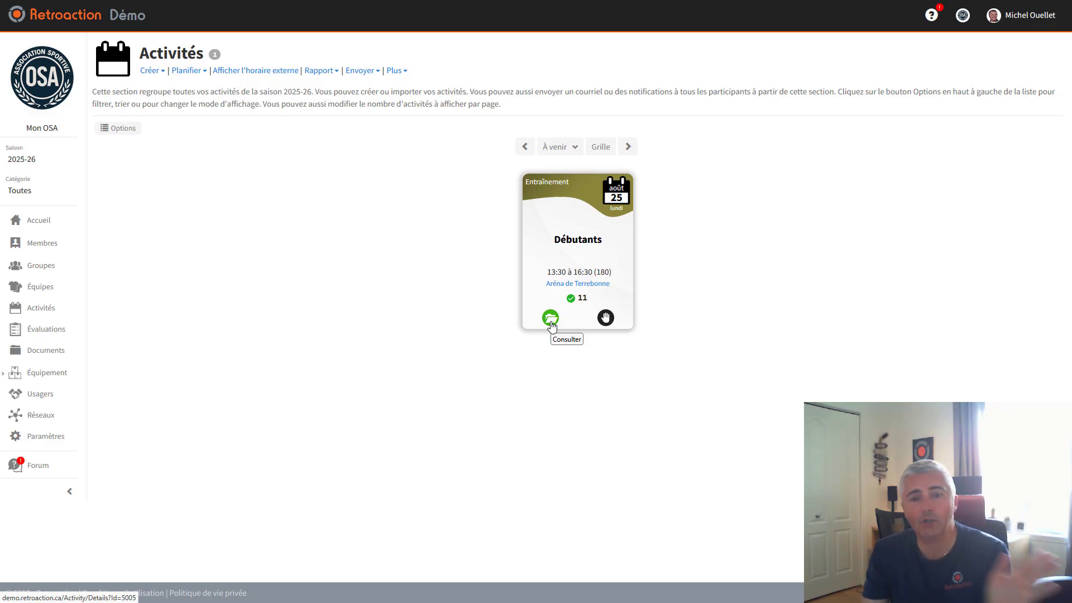
click(551, 319)
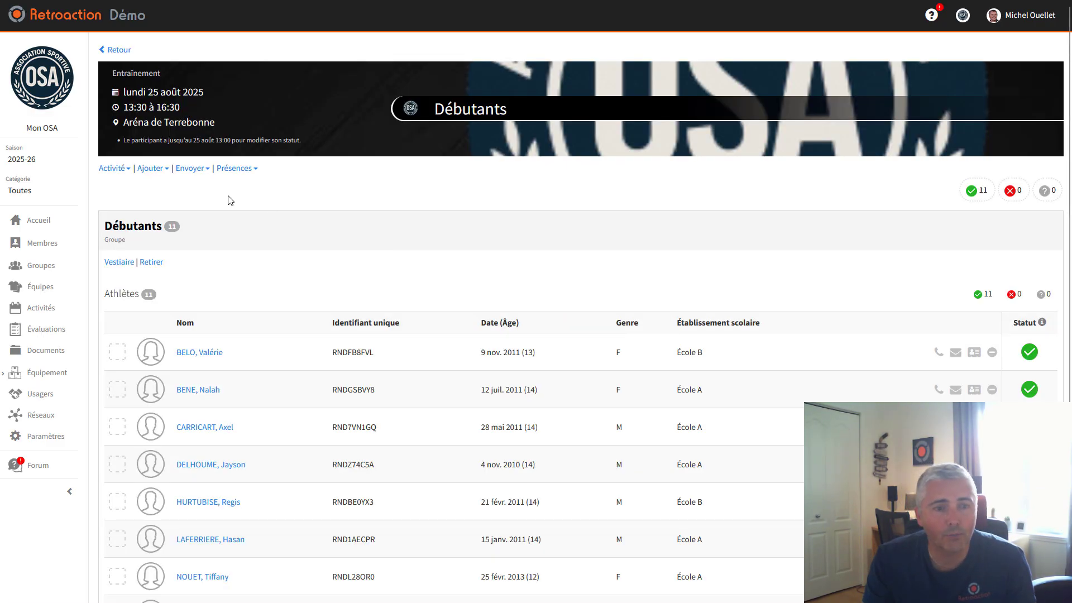
click(119, 170)
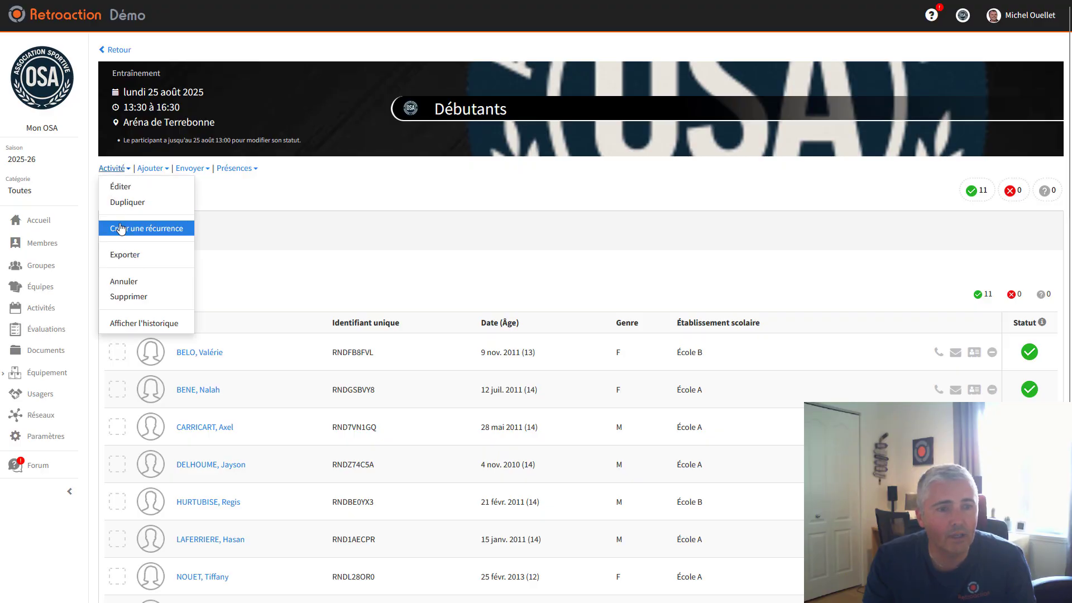
click(146, 231)
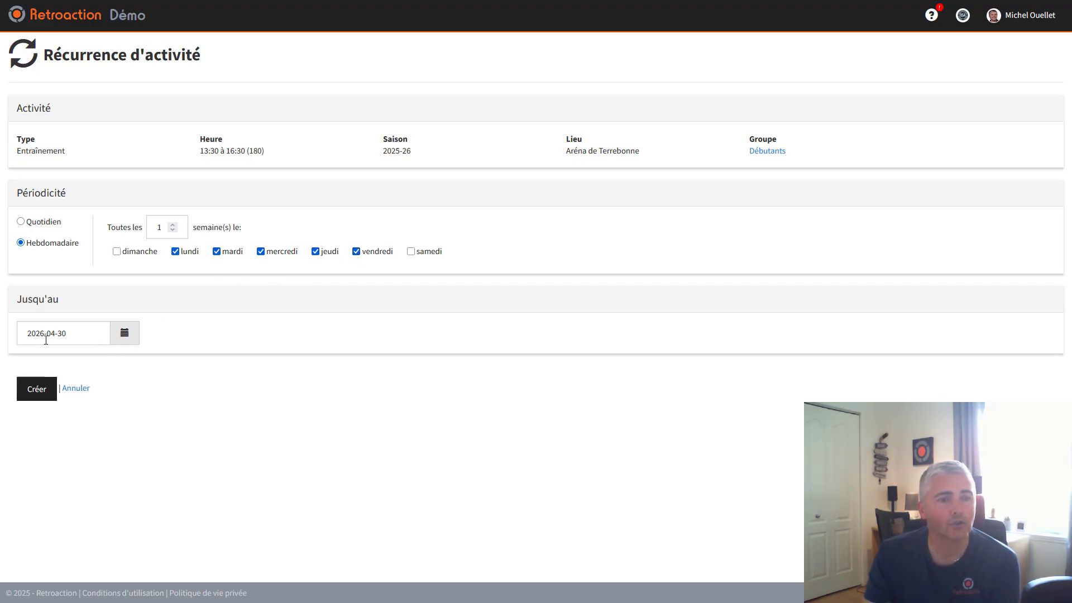
Set the weekly recurrence's end date to 2025-10-12
click(124, 334)
scroll(106, 360, down, 2)
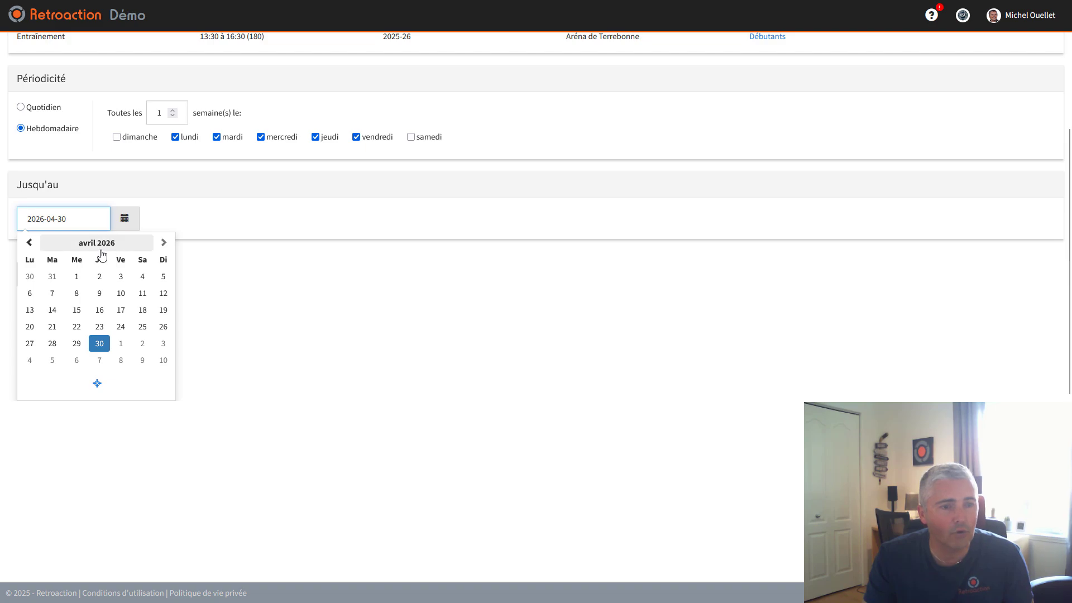
click(32, 245)
click(33, 245)
click(32, 246)
click(31, 245)
click(32, 245)
click(32, 245)
click(31, 245)
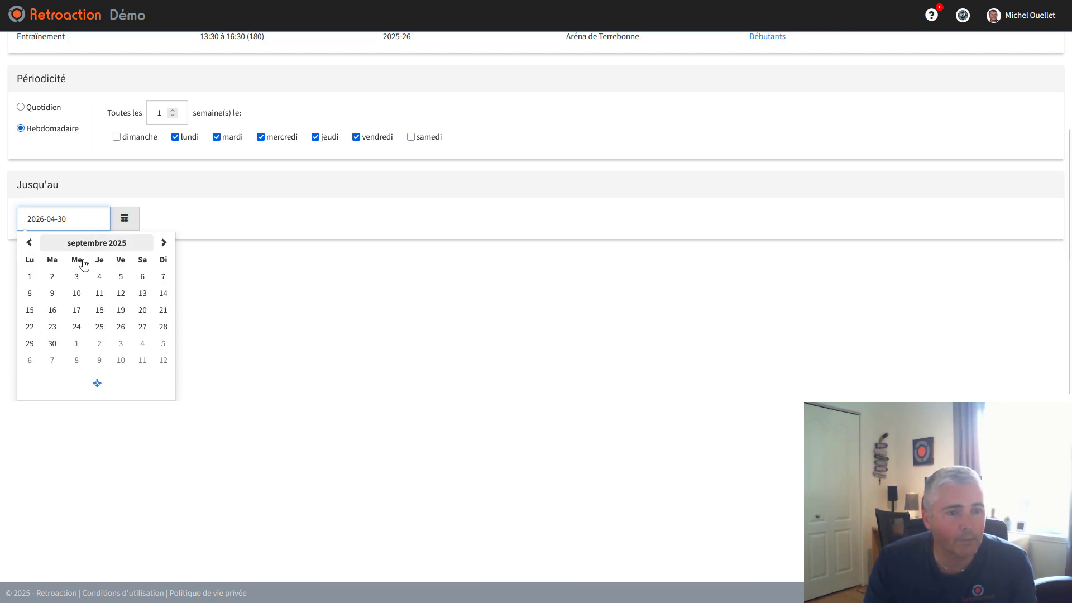
click(163, 361)
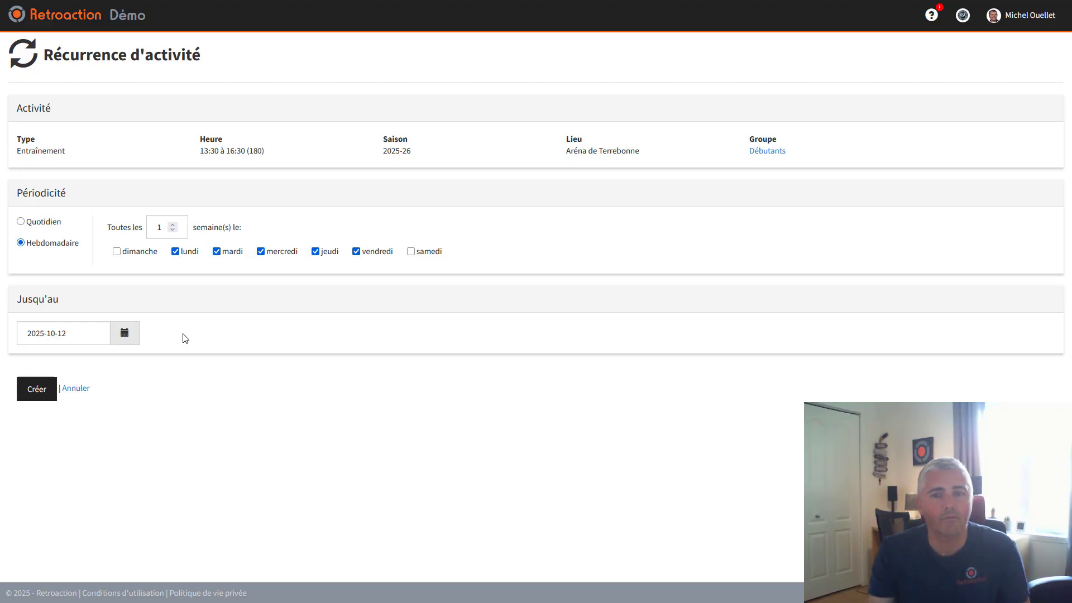
Set the recurrence's end date to 2026-01-31 and create the weekly Monday-to-Friday recurrence
click(125, 334)
click(166, 357)
click(165, 358)
click(166, 358)
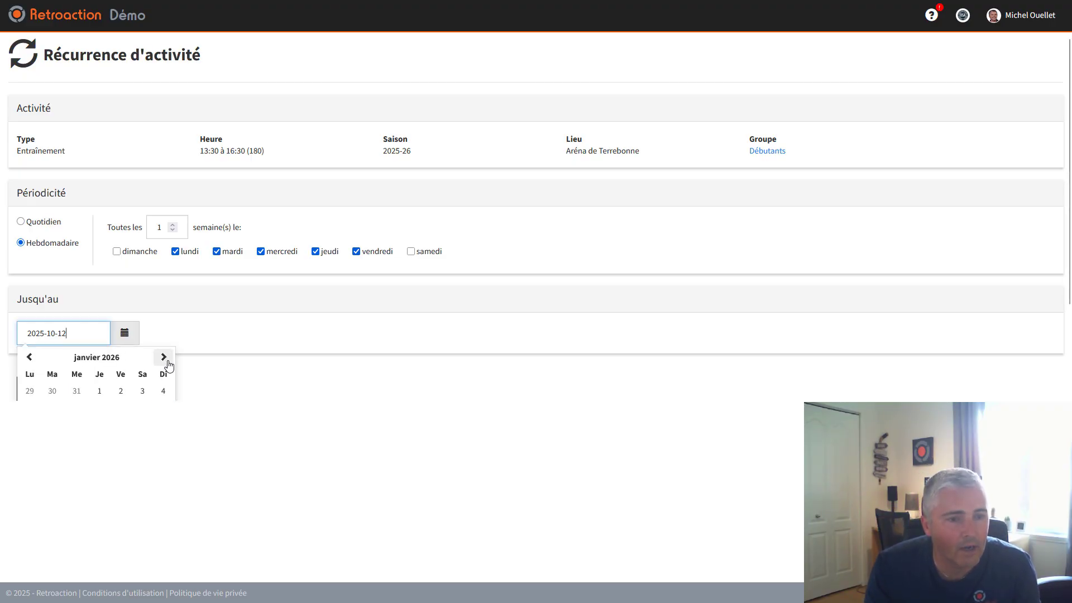
scroll(168, 363, down, 3)
click(142, 343)
click(54, 395)
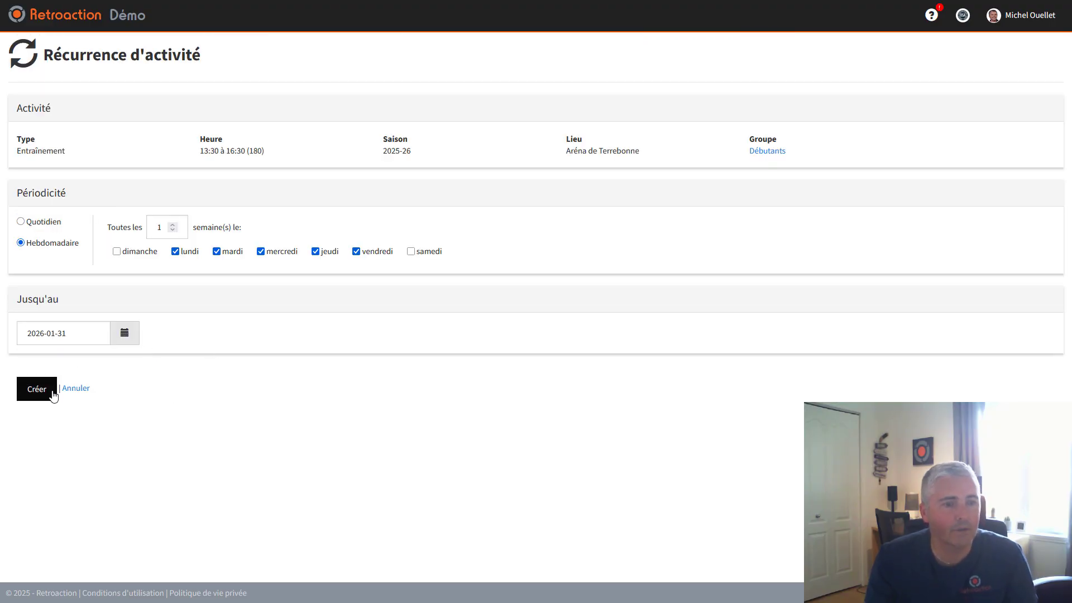
click(42, 391)
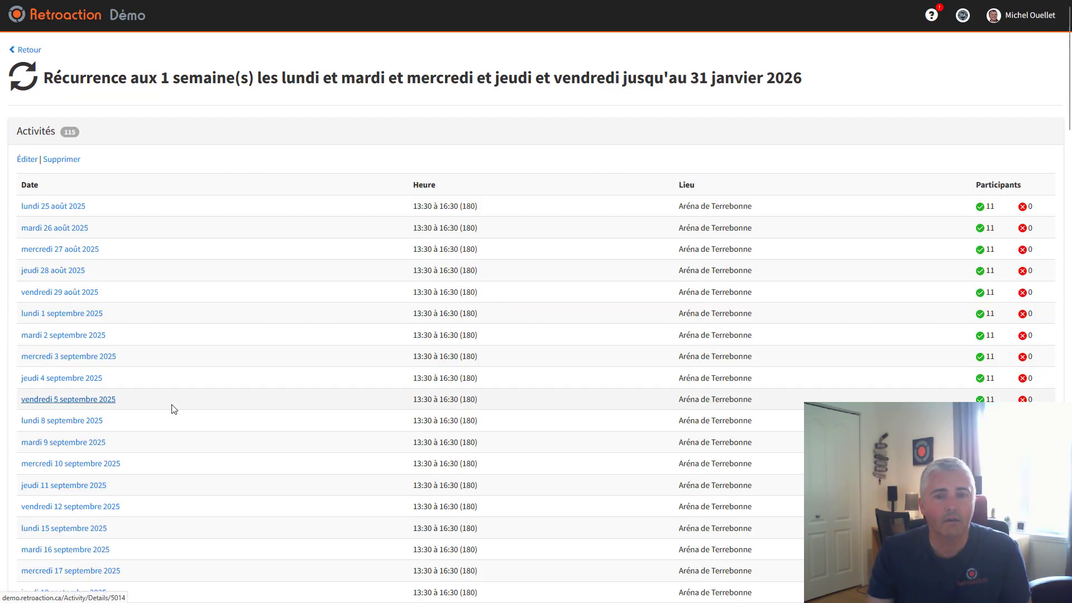
Look through the generated recurring sessions and go back to the activities overview
scroll(141, 306, down, 12)
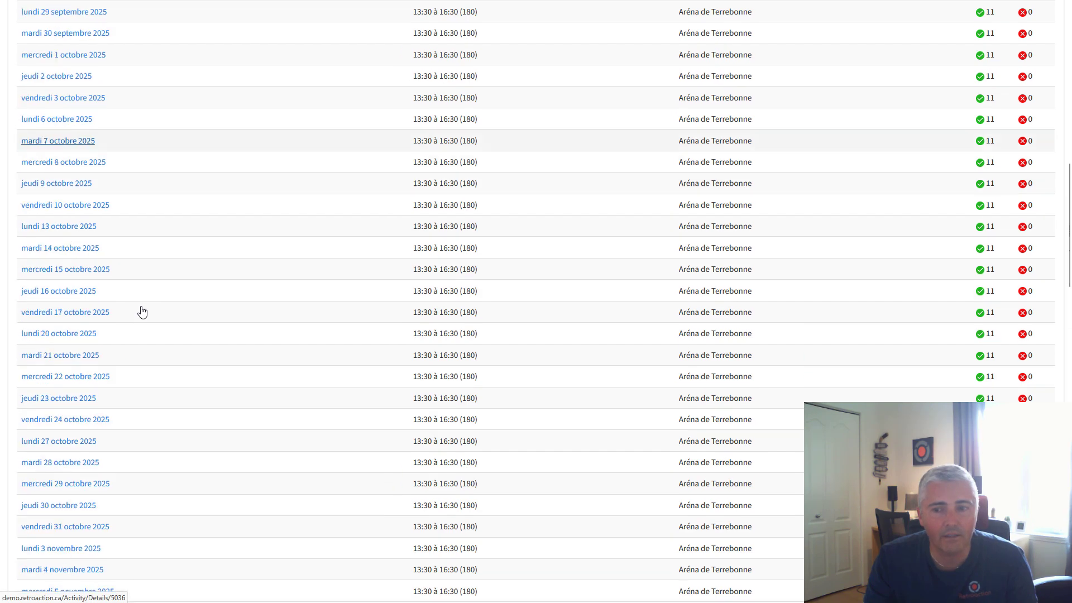
scroll(141, 312, up, 12)
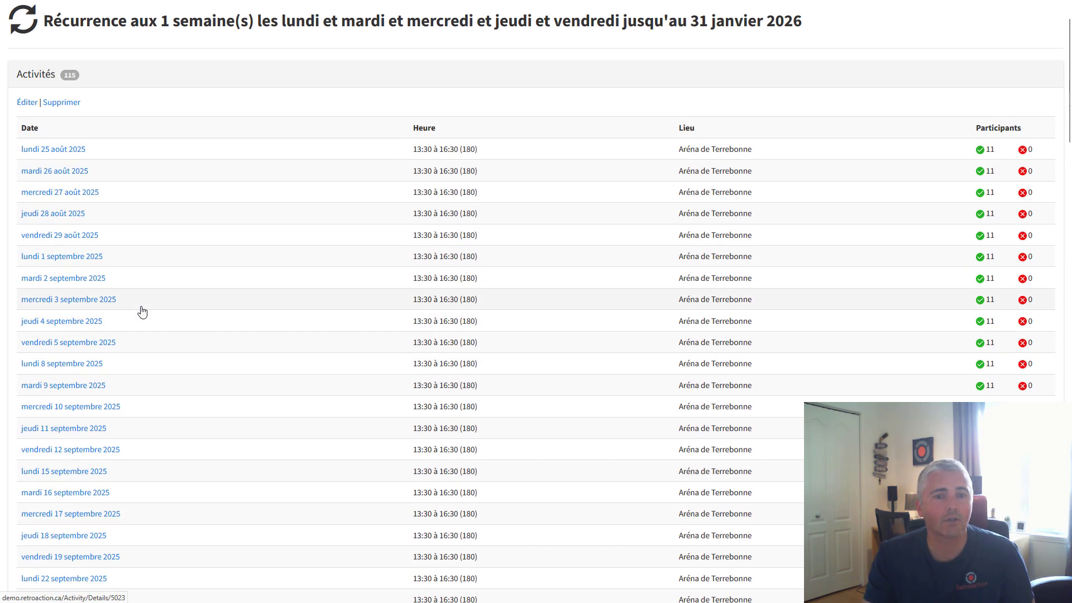
scroll(143, 311, up, 1)
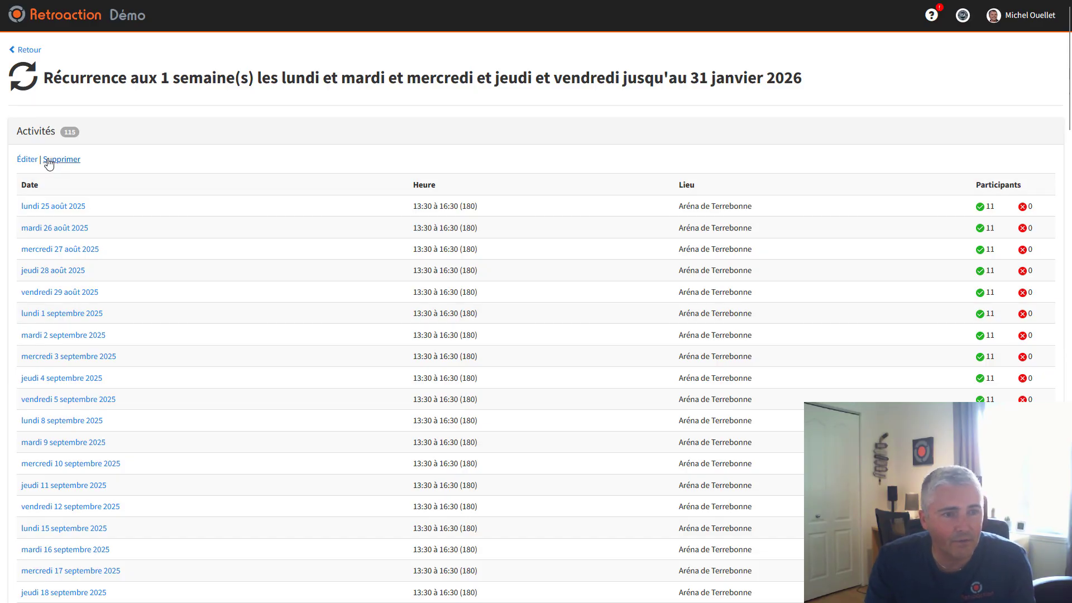
click(28, 50)
click(126, 55)
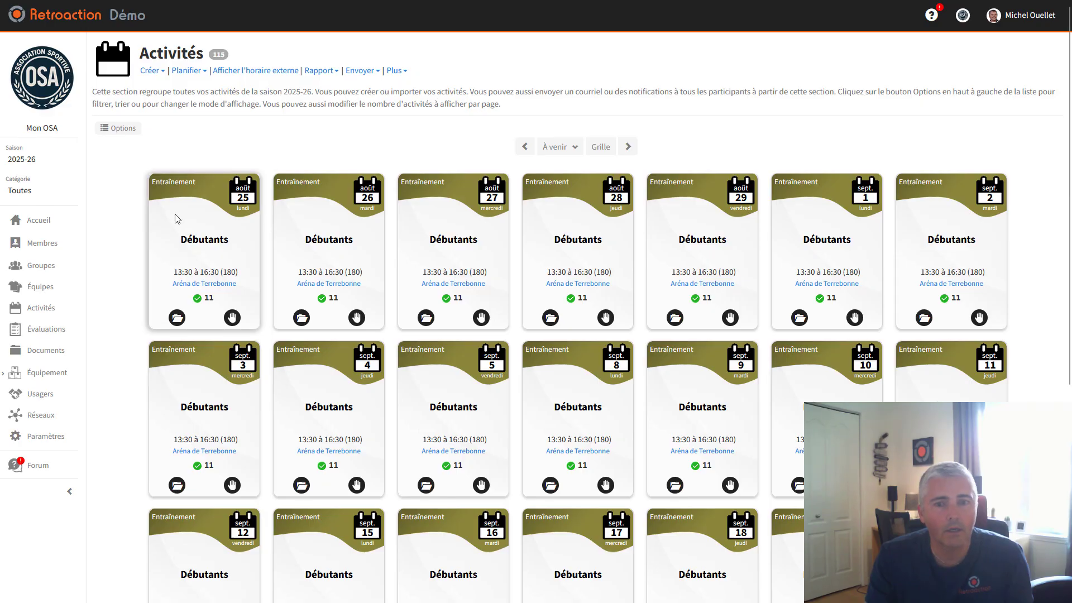
Open the recurrence of the 25 août 2025 training and start choosing which of its sessions to delete
click(177, 318)
click(115, 192)
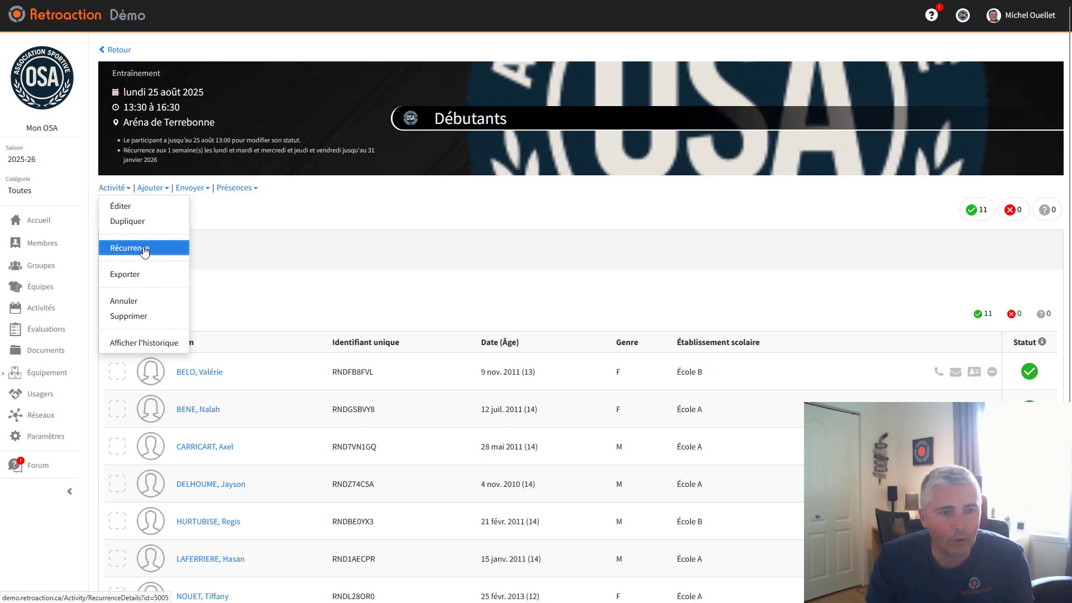
click(144, 252)
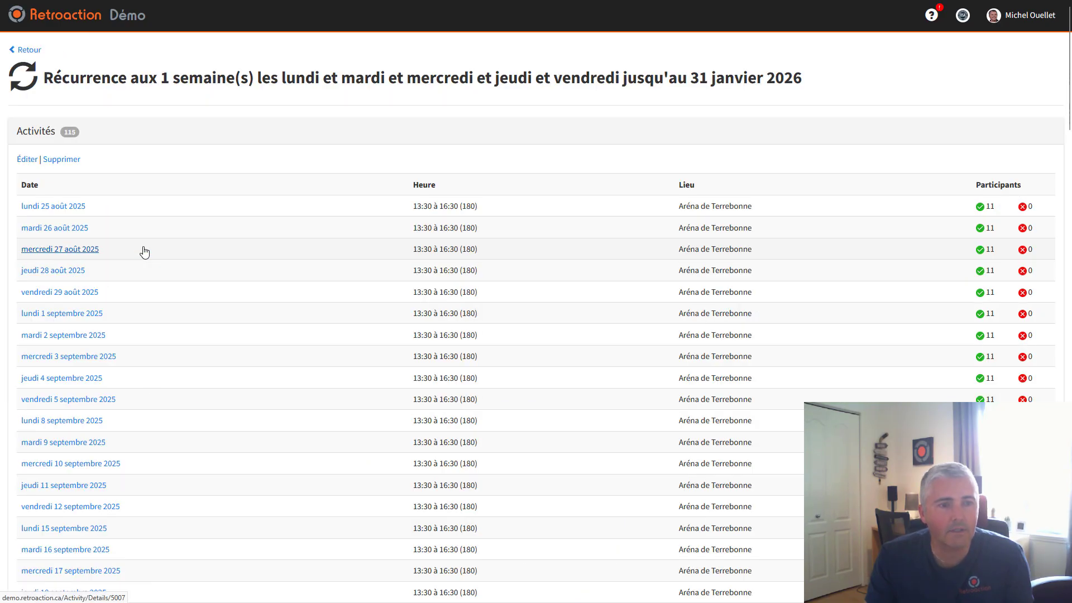
click(61, 161)
scroll(142, 333, down, 7)
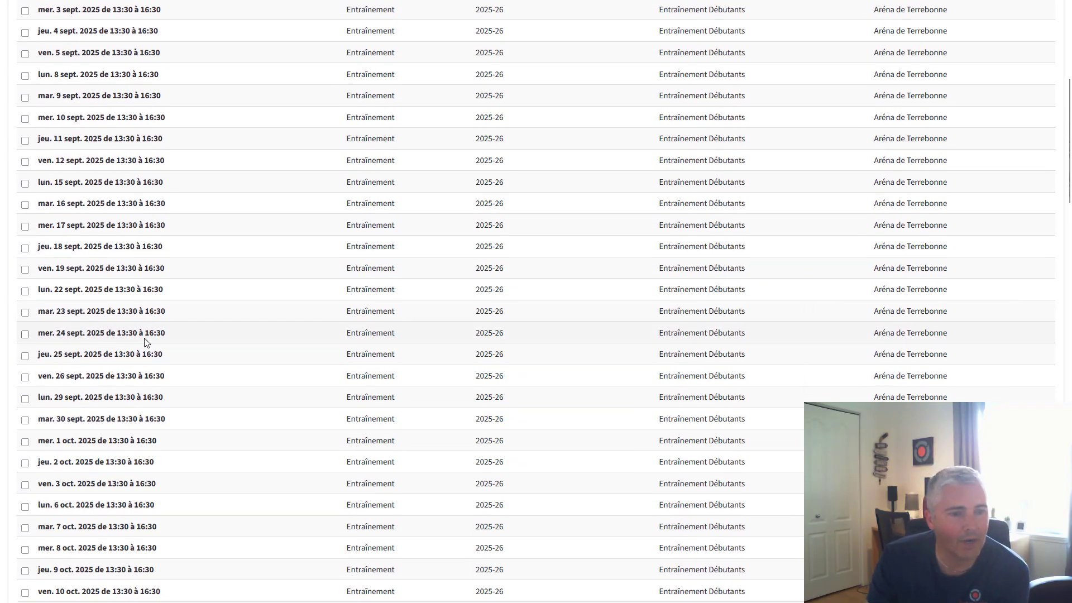
Mark the sessions of 17, 18, 19 and 22 sept. 2025 for deletion and clear those marks again
click(71, 223)
click(70, 246)
click(69, 267)
click(66, 289)
click(64, 225)
click(66, 245)
click(66, 268)
click(66, 290)
Delete the recurring sessions from 22 déc. 2025 through 2 janv. 2026 without notifying the participants
scroll(68, 298, down, 1)
scroll(71, 301, down, 20)
scroll(71, 301, down, 3)
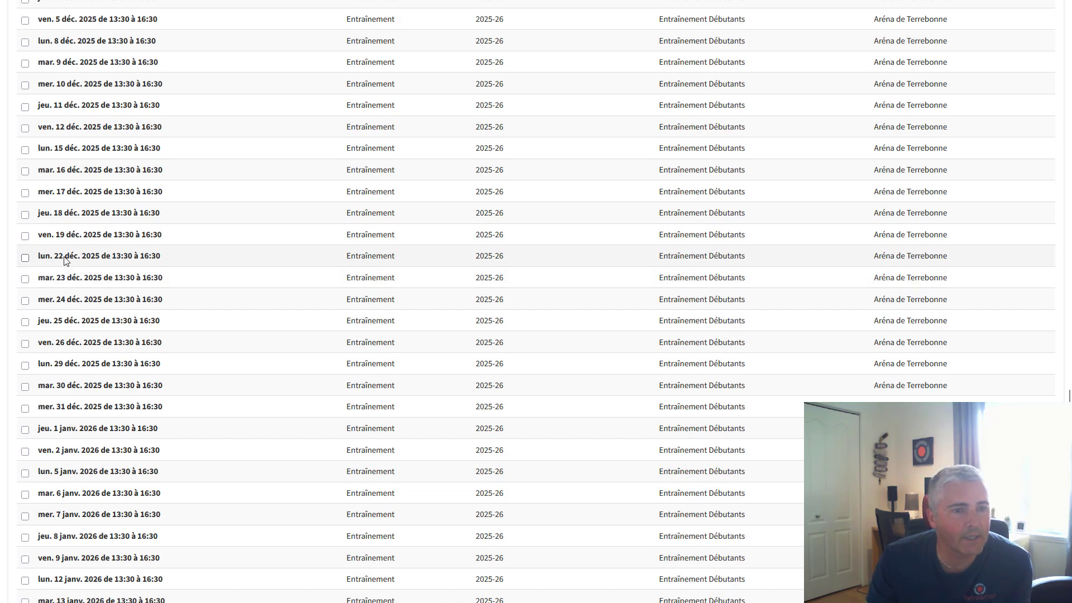
click(65, 277)
click(63, 299)
click(61, 320)
click(59, 342)
click(59, 364)
click(62, 385)
click(64, 407)
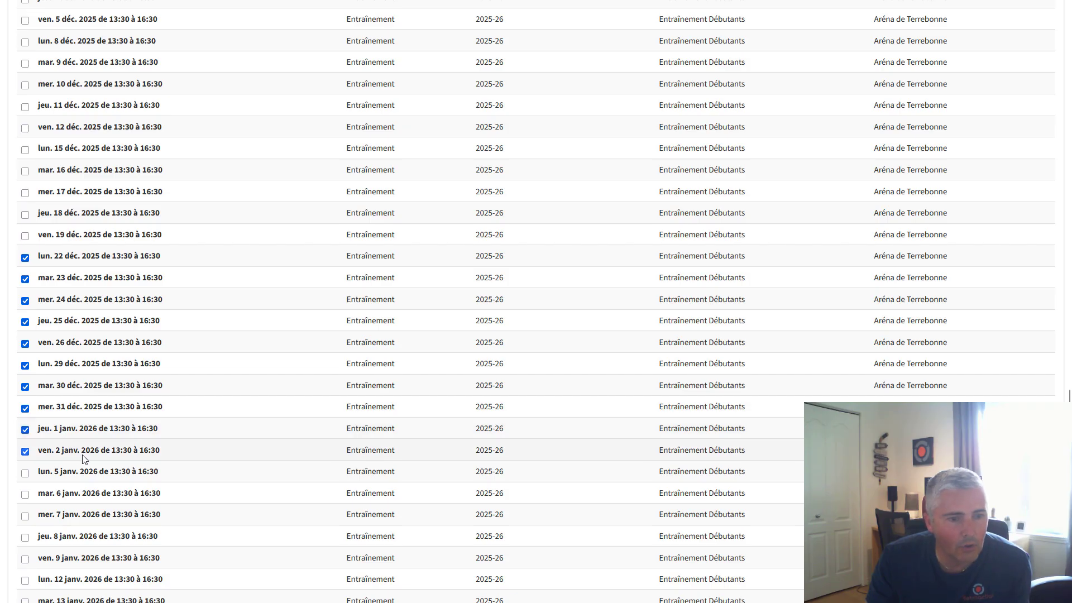
scroll(82, 458, down, 7)
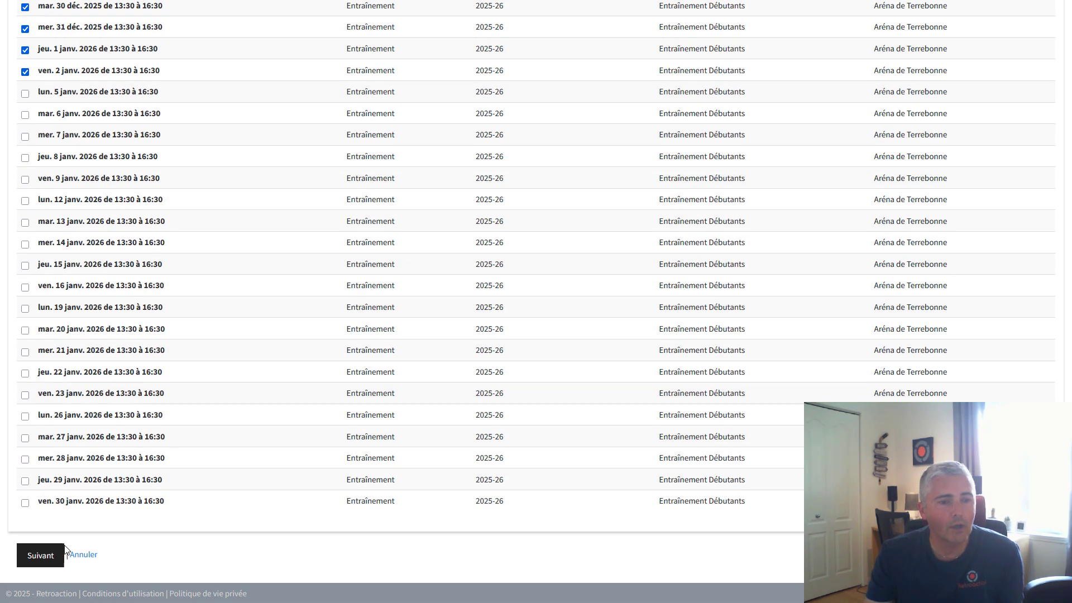
click(48, 559)
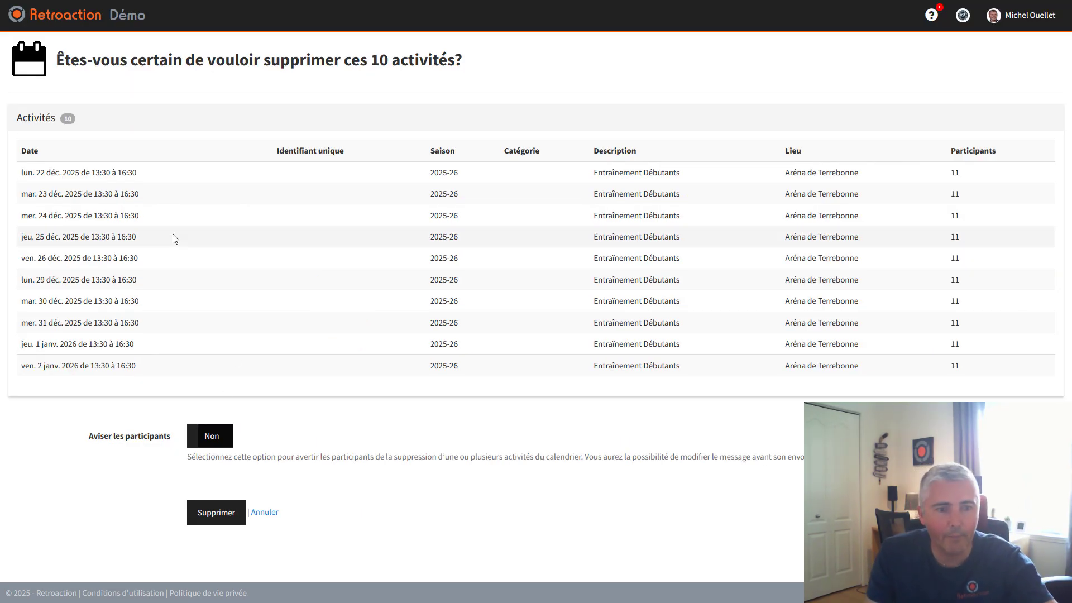
click(217, 437)
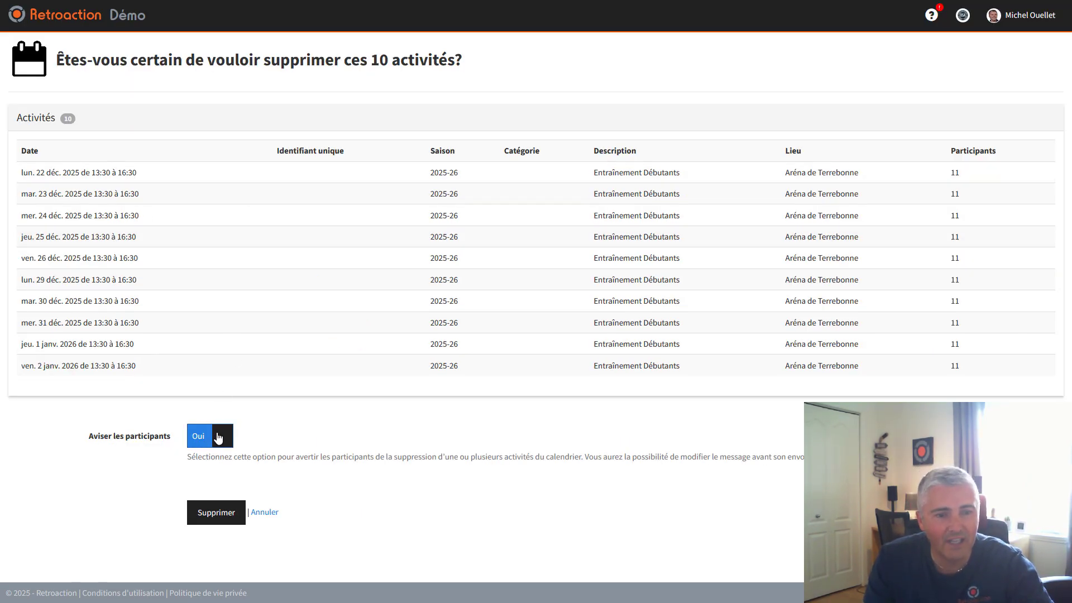
click(217, 437)
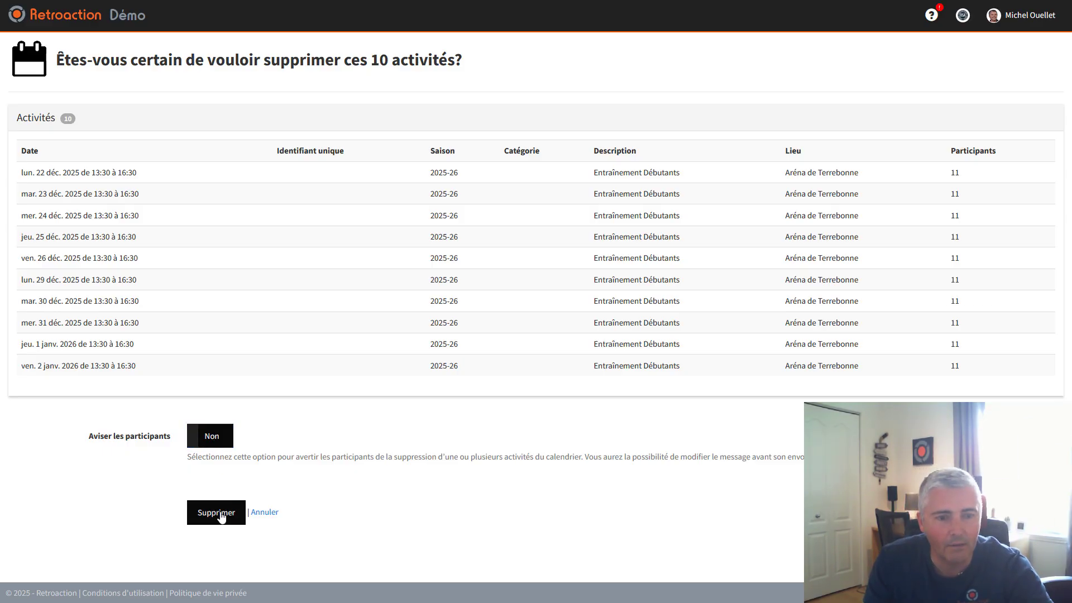
click(220, 515)
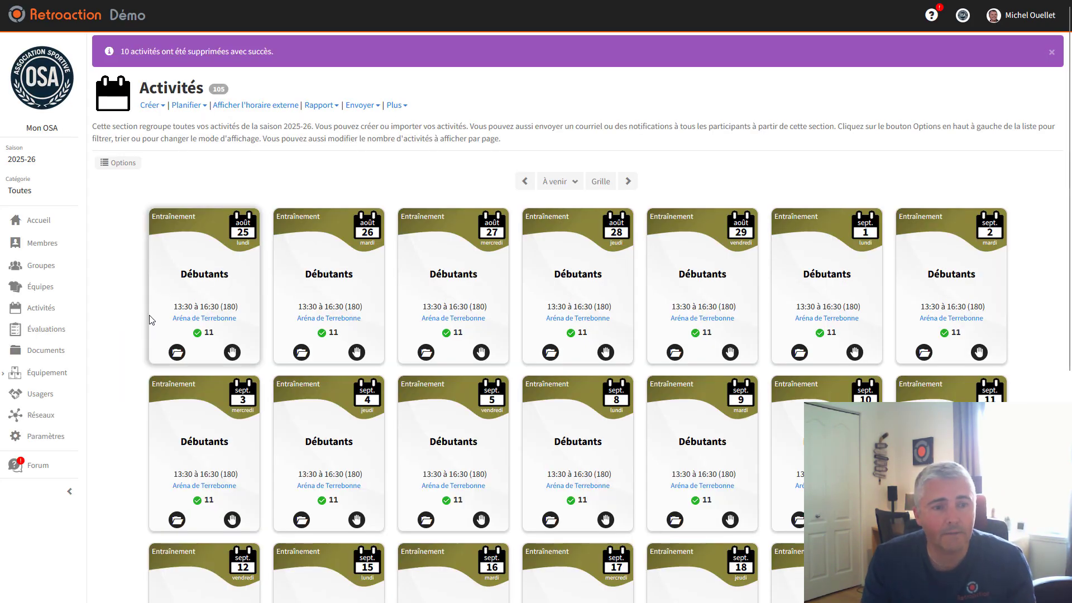
Open the recurrence of the 25 août 2025 training and view the details of its vendredi 19 septembre 2025 session
click(174, 350)
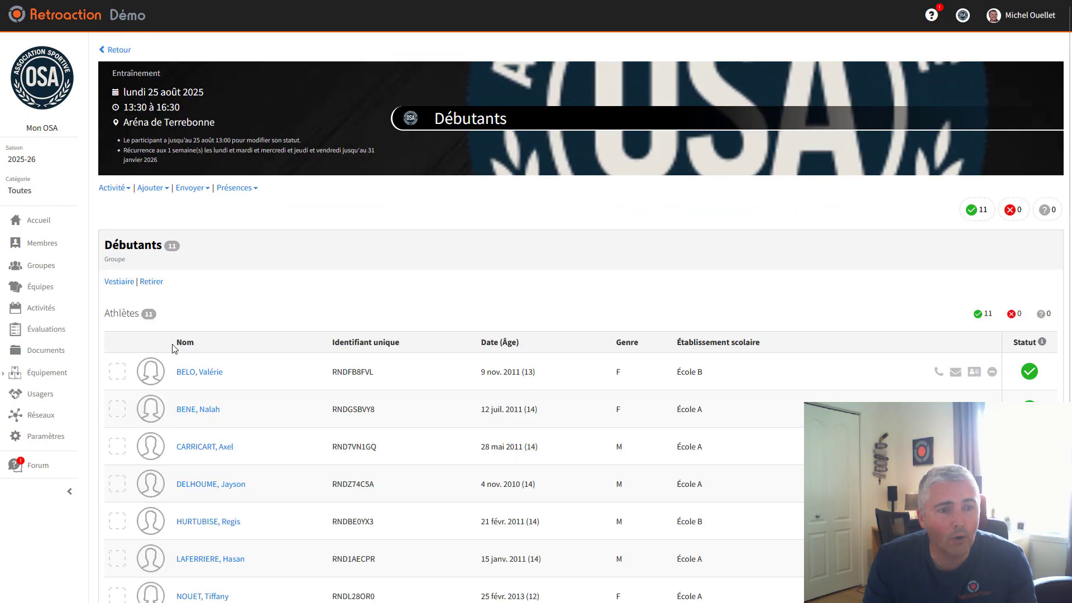
click(115, 188)
click(129, 243)
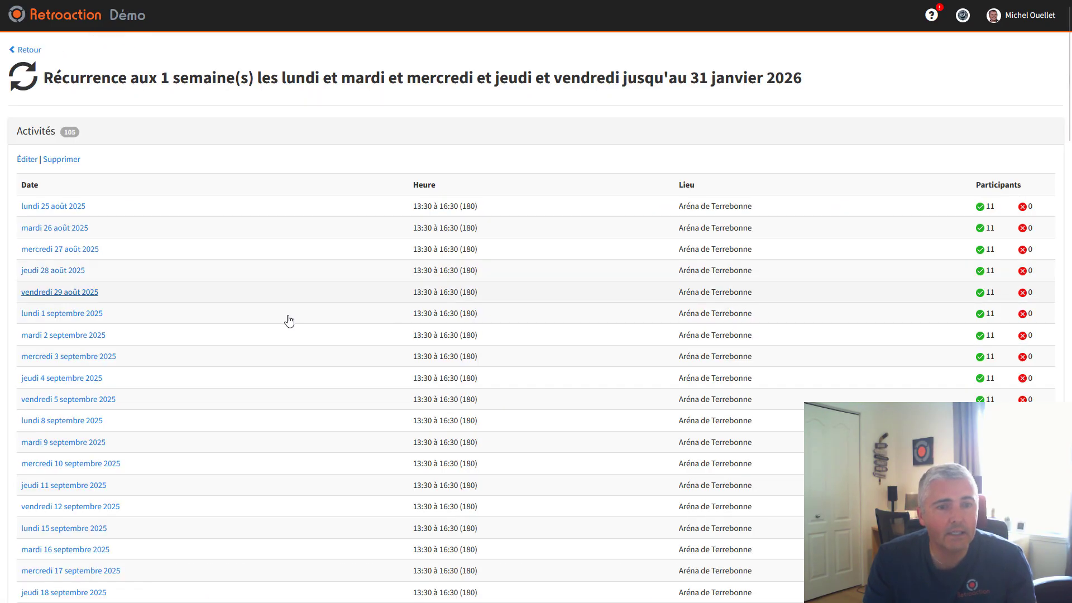
scroll(196, 402, down, 6)
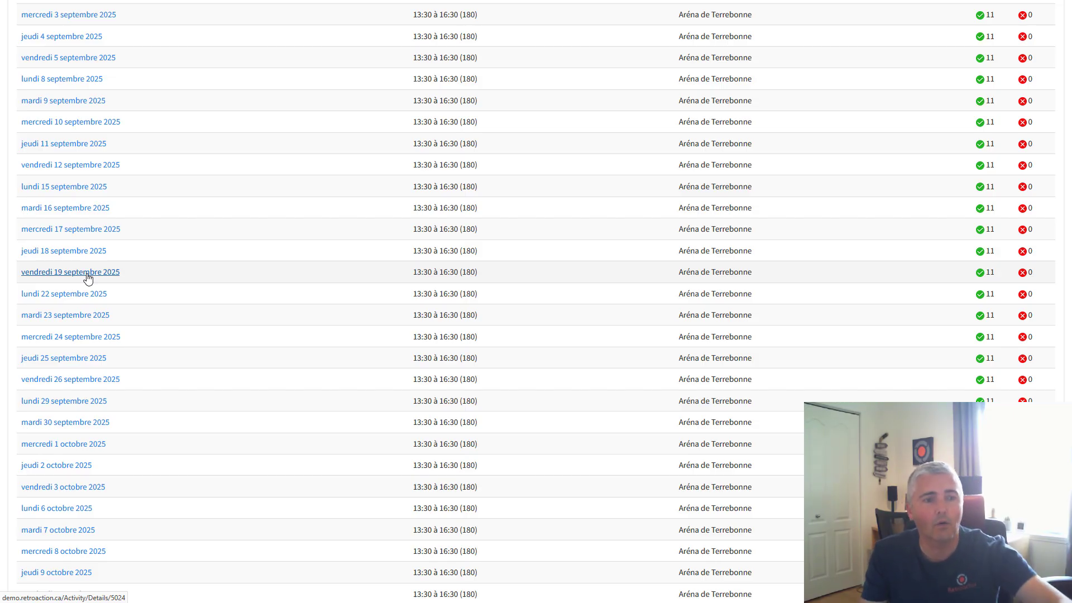
click(88, 273)
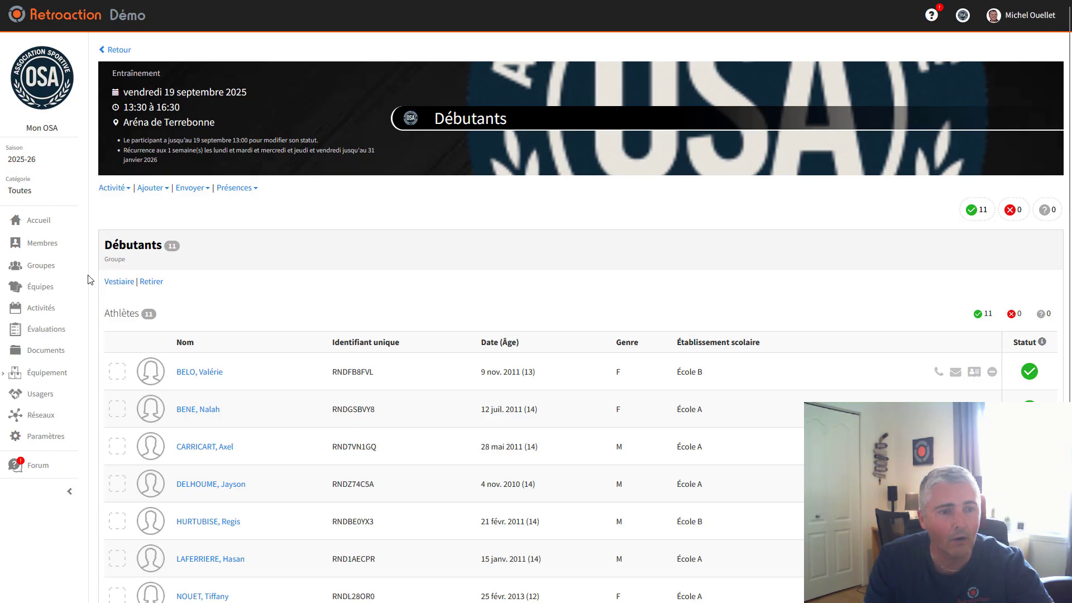
Return to the activities overview and reopen the session list of the recurrence through the 25 août 2025 training
click(120, 50)
click(177, 319)
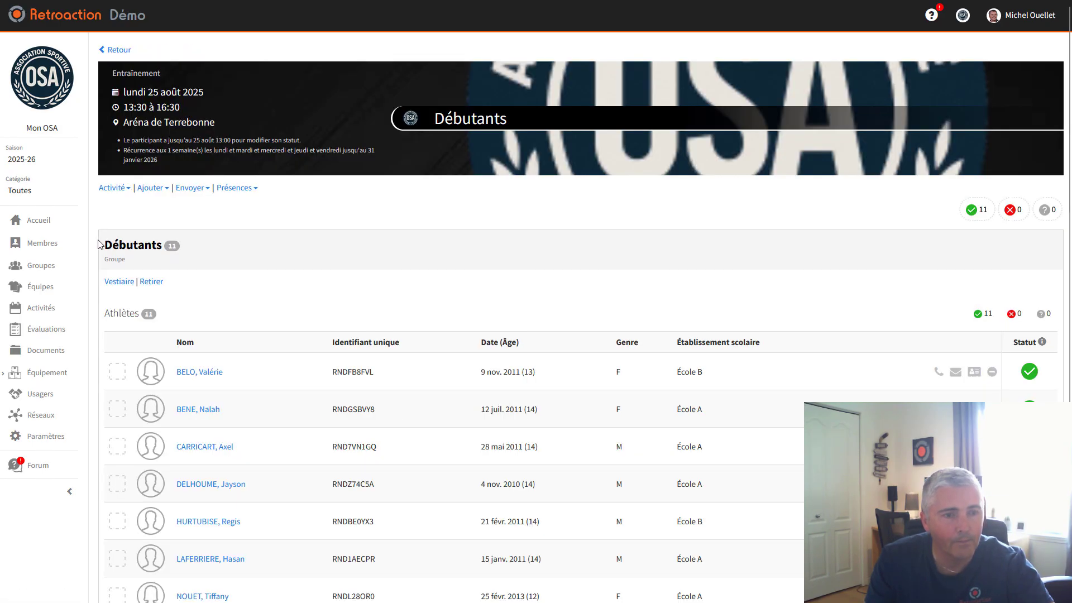
click(109, 187)
click(134, 247)
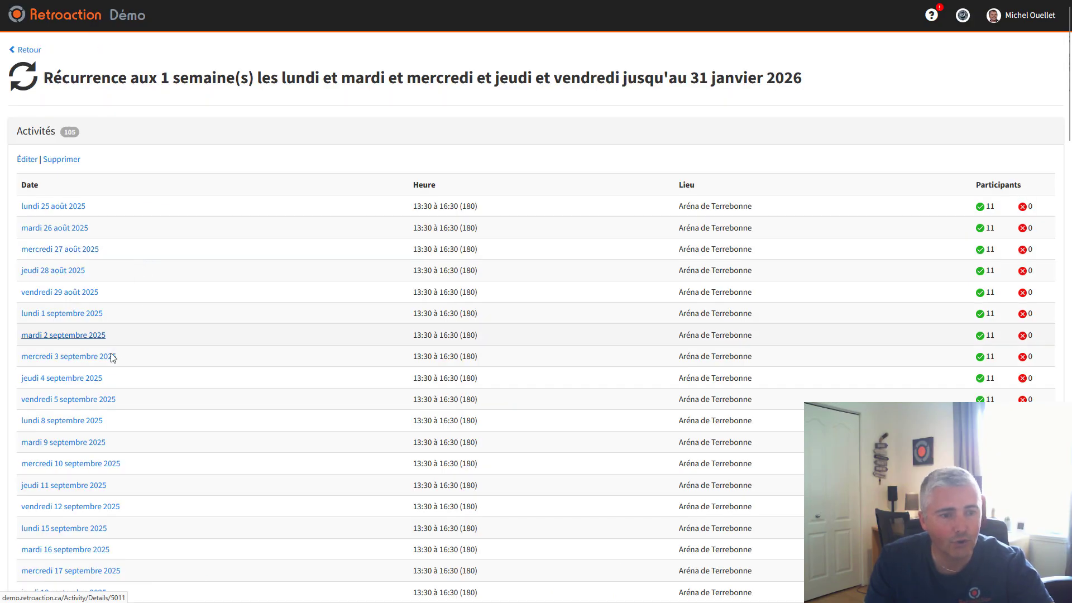
scroll(112, 371, down, 3)
scroll(116, 374, up, 3)
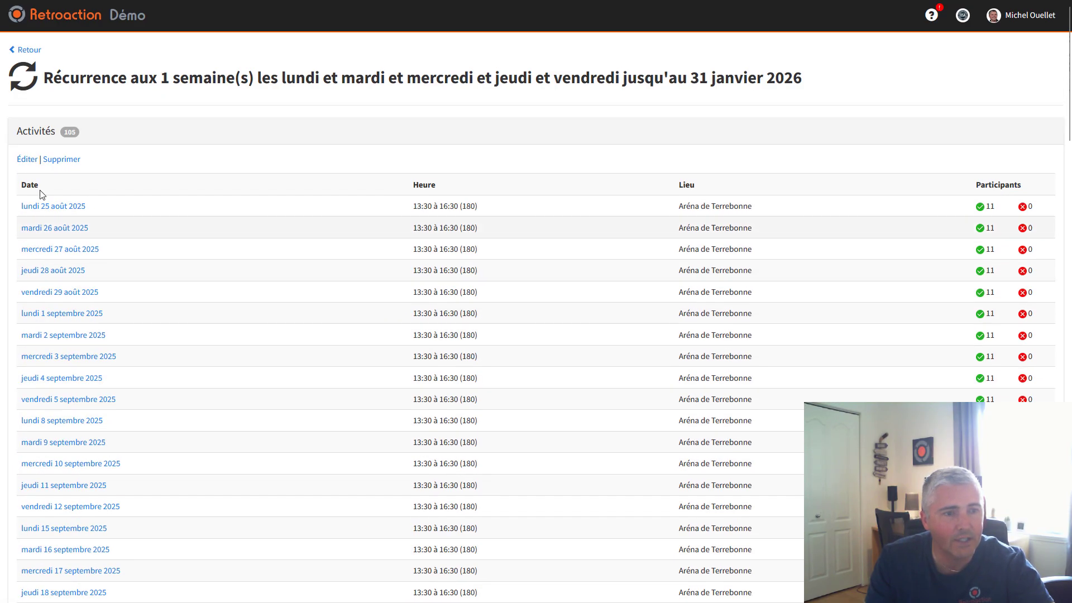
Select the recurrence's sessions of 6, 7 and 8 oct. 2025 for editing and open their shared settings
click(31, 162)
scroll(132, 391, down, 3)
scroll(132, 404, down, 6)
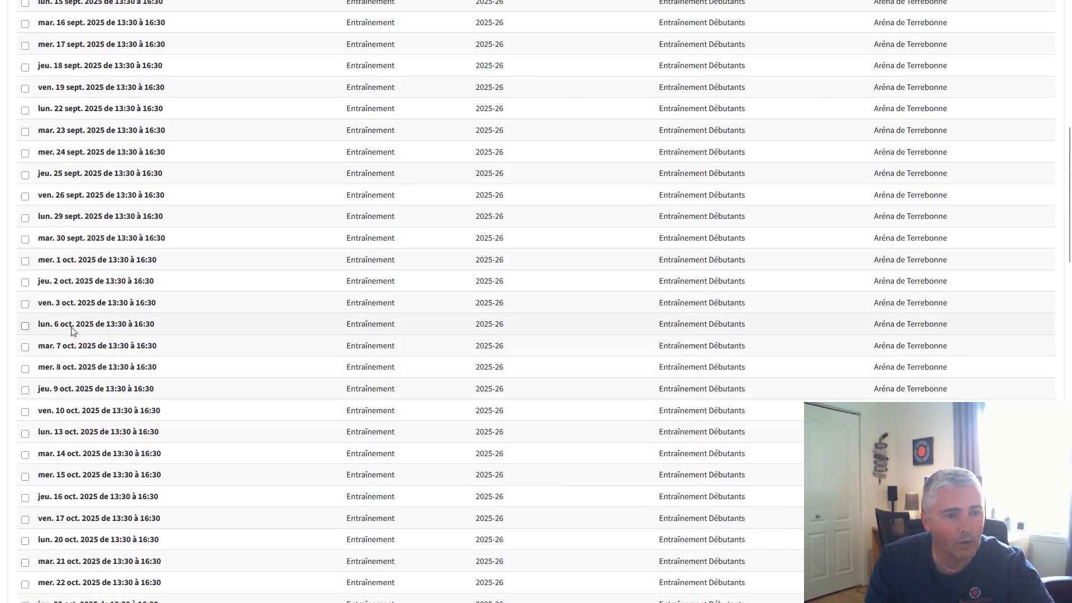
click(65, 348)
click(67, 369)
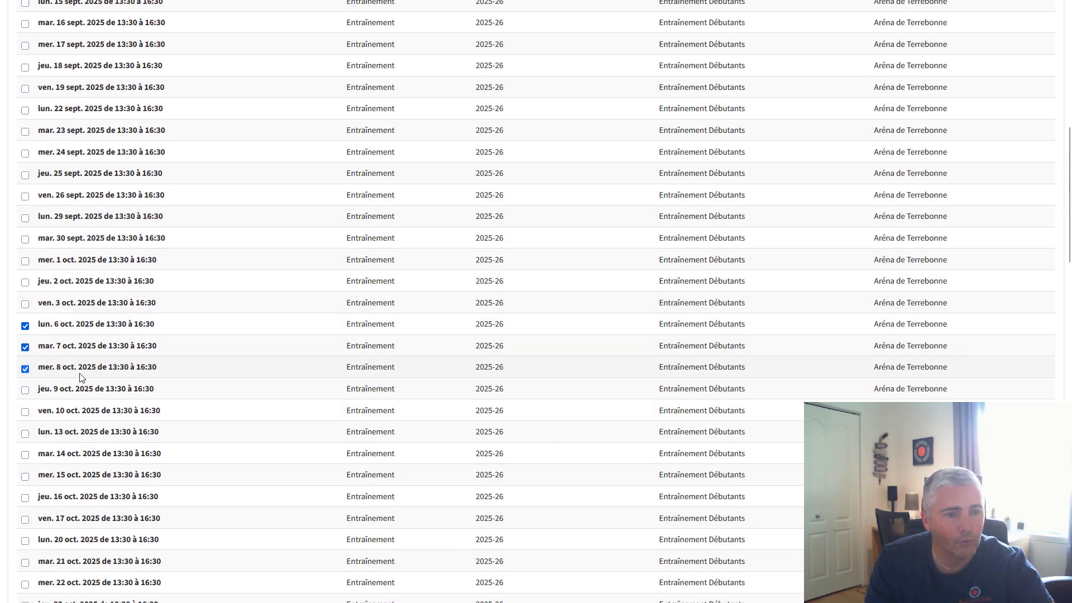
scroll(107, 391, down, 8)
scroll(108, 396, down, 18)
click(38, 552)
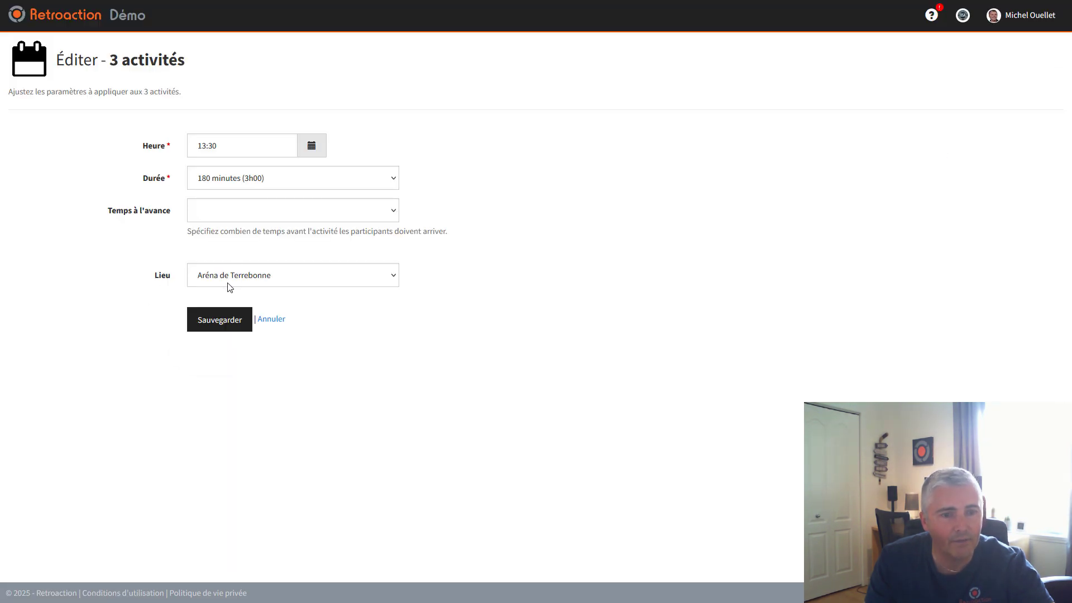
Set the start time of the three selected sessions to 13:00, keeping Aréna de Terrebonne as location, and save
click(228, 282)
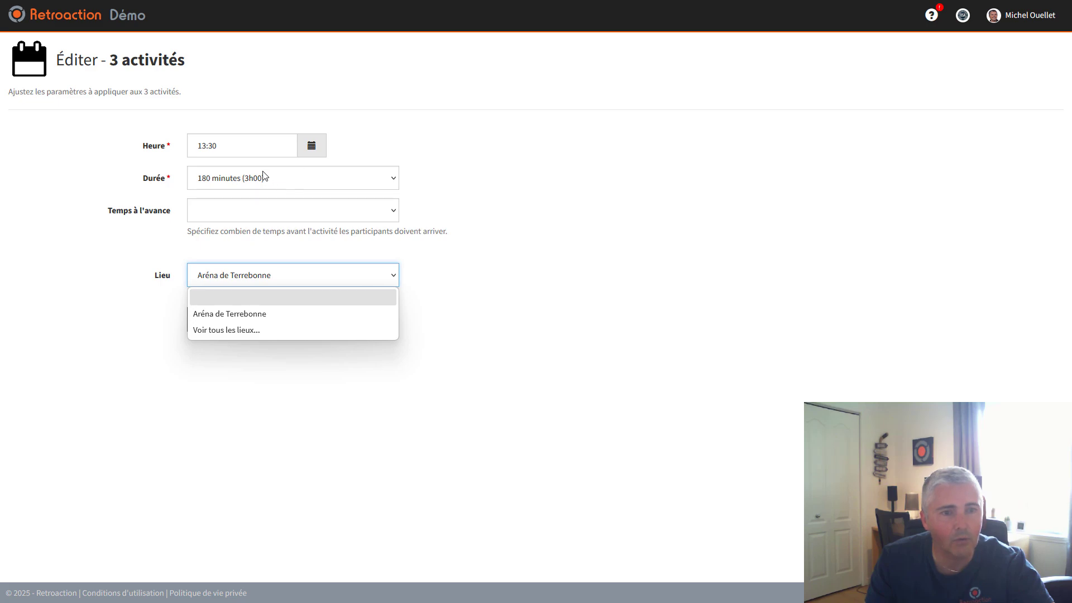
click(311, 146)
click(311, 146)
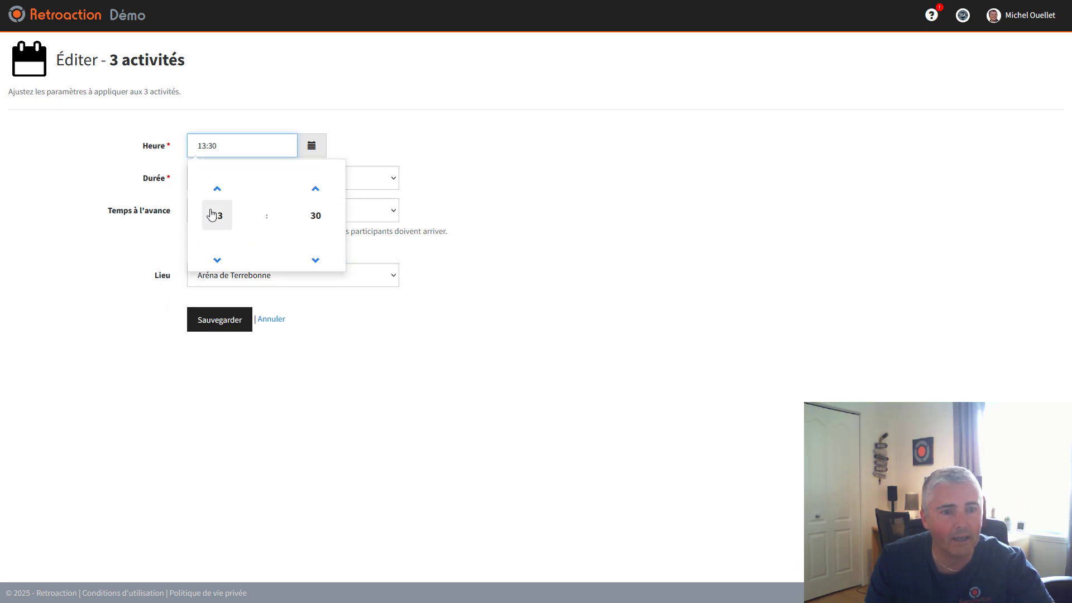
click(317, 259)
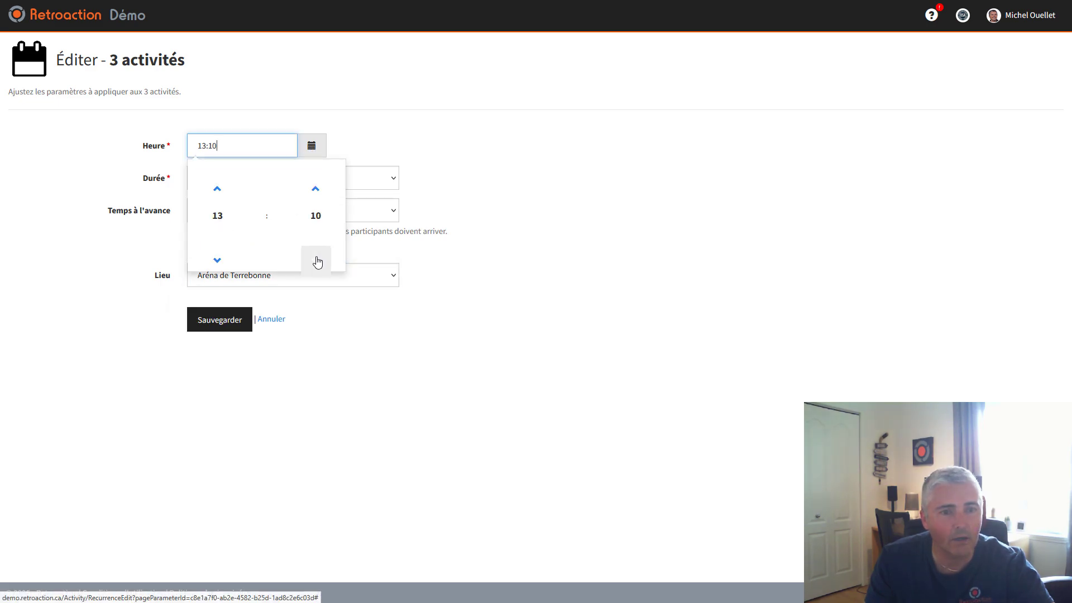
click(568, 266)
click(223, 318)
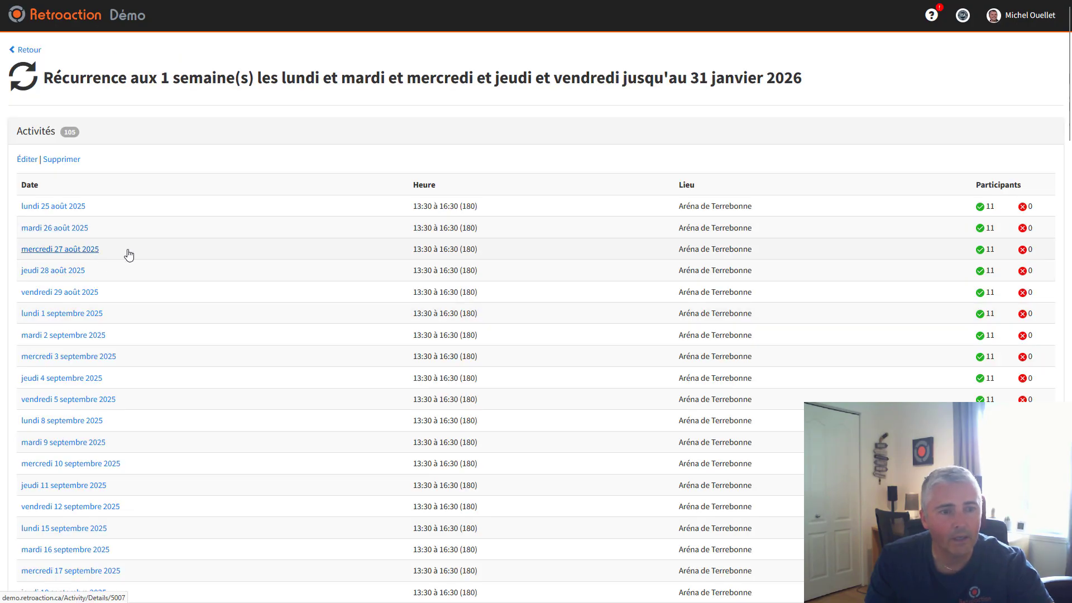
Review the recurrence's session list and the lundi 6 octobre 2025 session's details, and return to the activities overview
scroll(127, 253, down, 3)
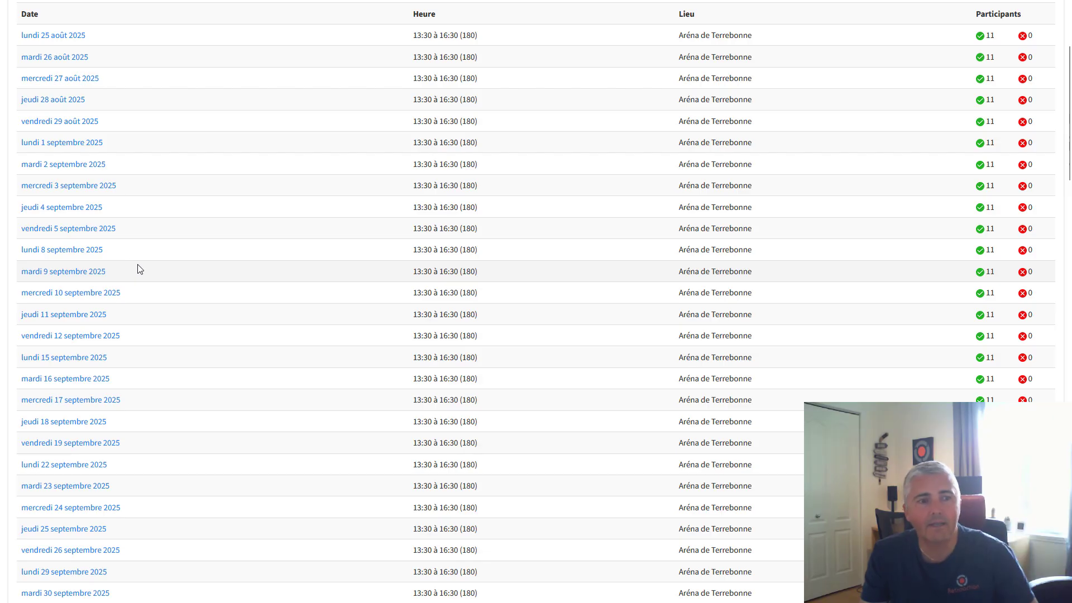
scroll(135, 268, up, 3)
click(29, 49)
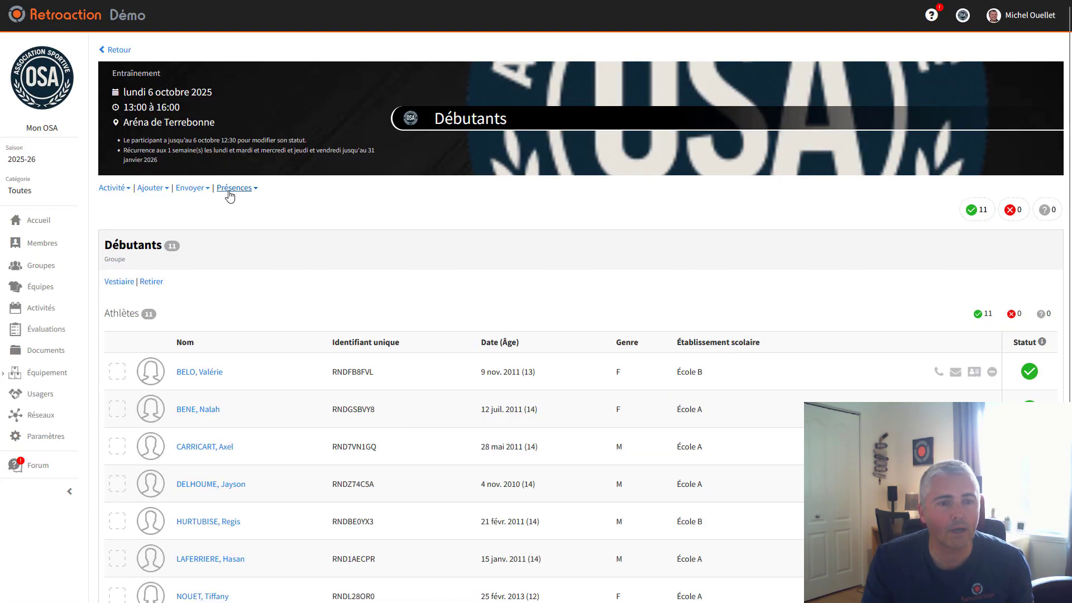
click(124, 49)
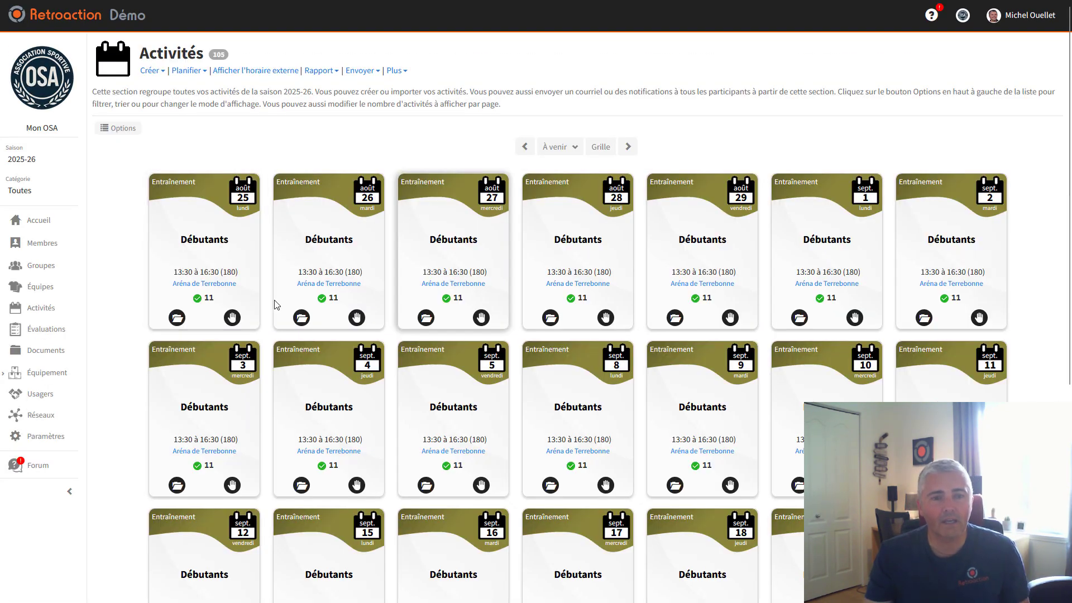